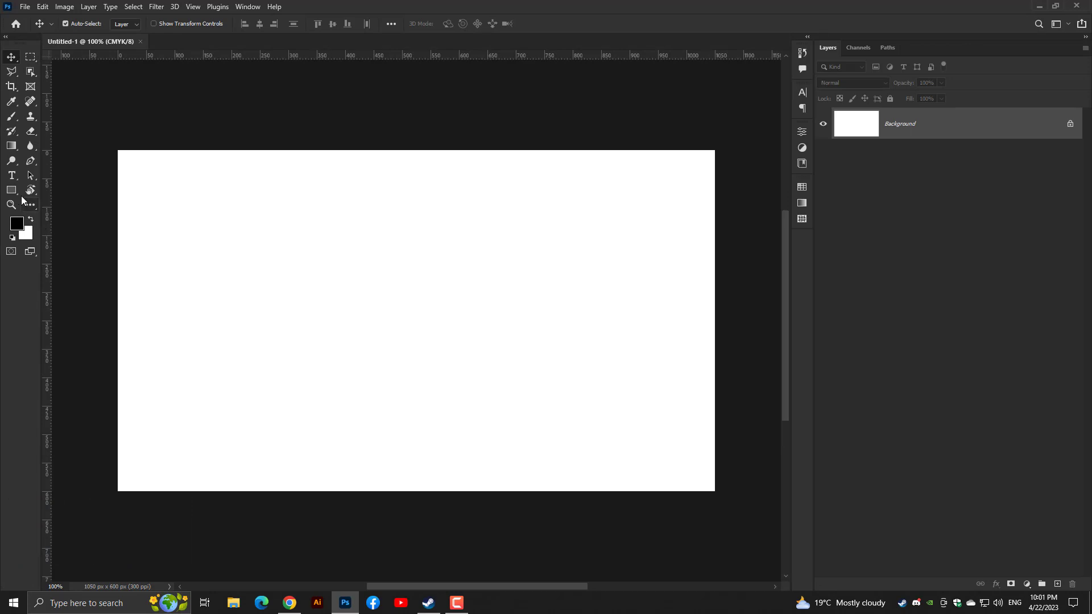
Draw a rectangle about 1059 × 615 px that covers the whole canvas
click(12, 192)
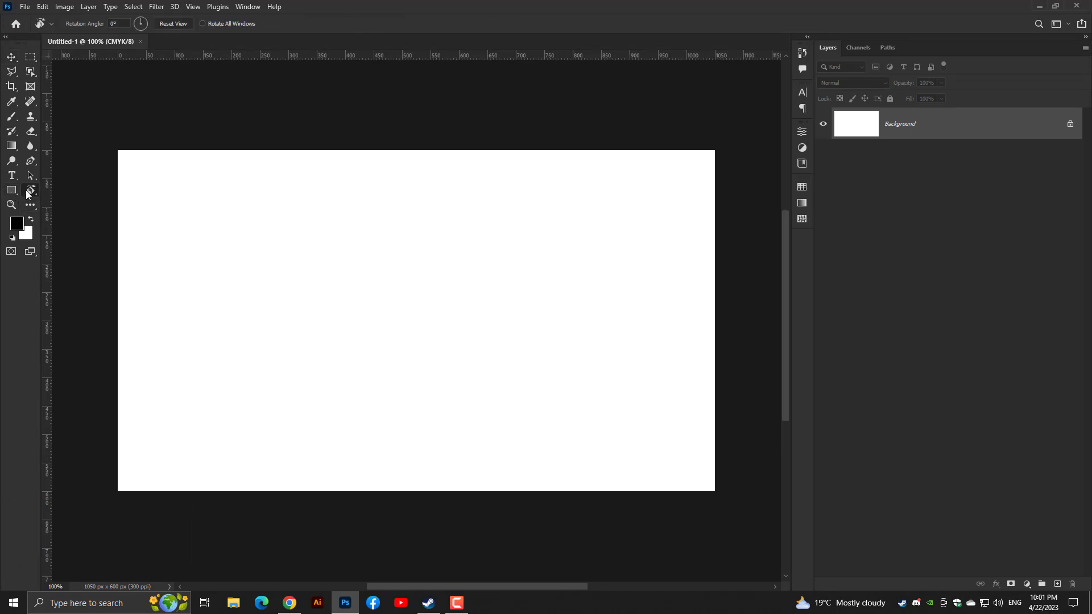
right_click(11, 192)
click(42, 191)
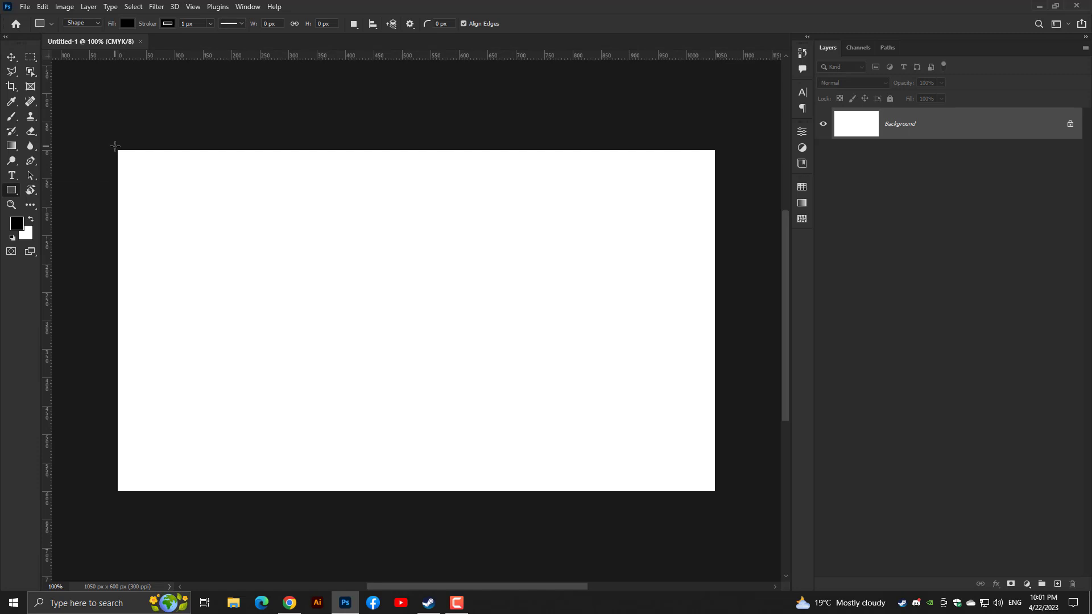
drag(115, 147, 717, 495)
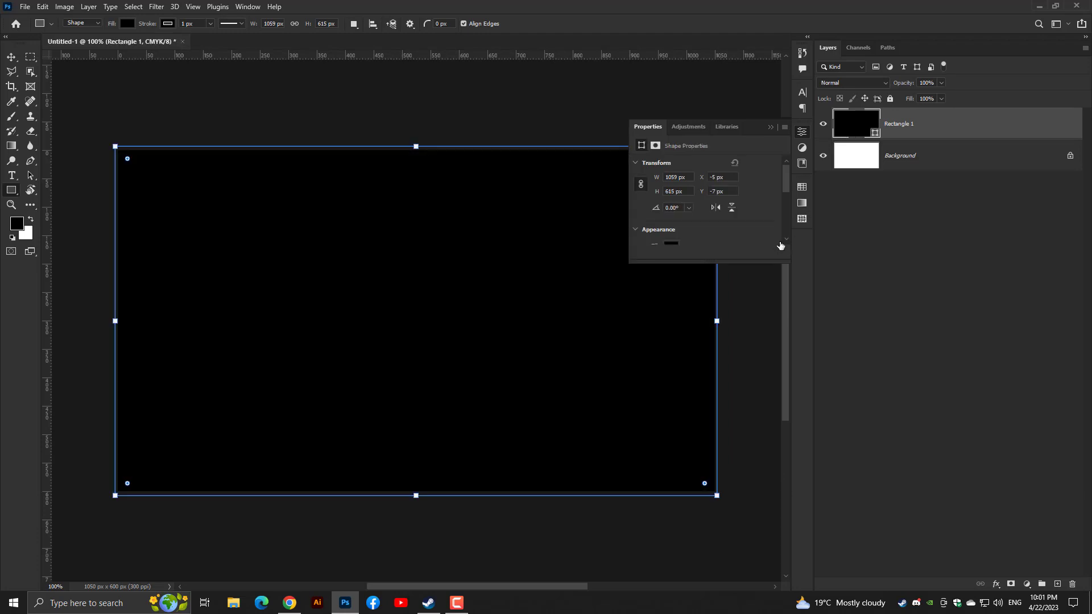
Change the canvas-sized rectangle's fill to light grey #eeeeee
double_click(852, 135)
mouse_move(744, 280)
mouse_down()
mouse_move(694, 260)
mouse_move(654, 149)
mouse_move(633, 161)
mouse_up()
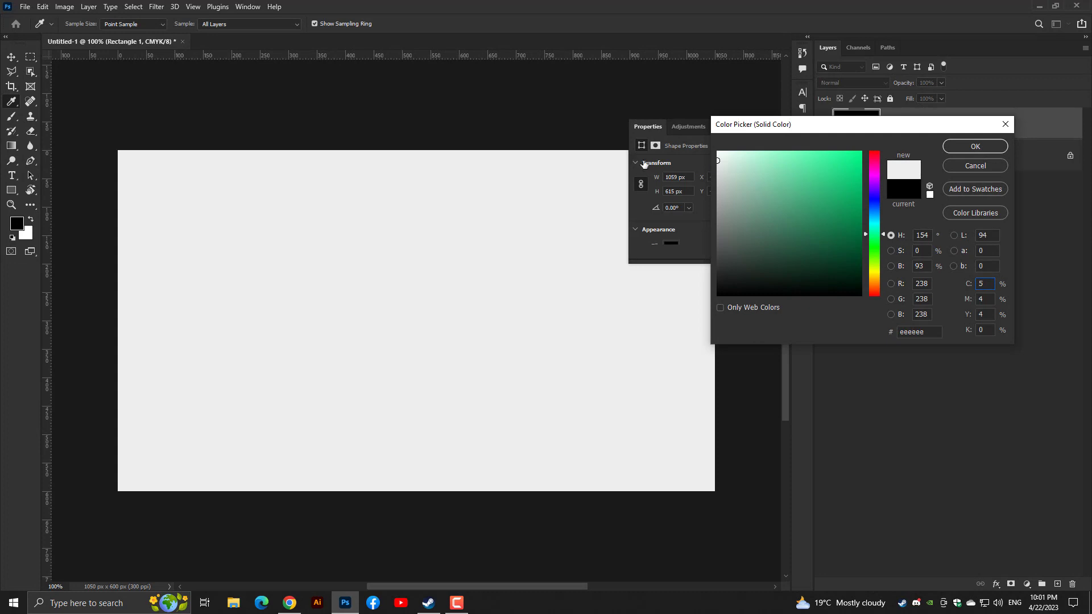
click(976, 146)
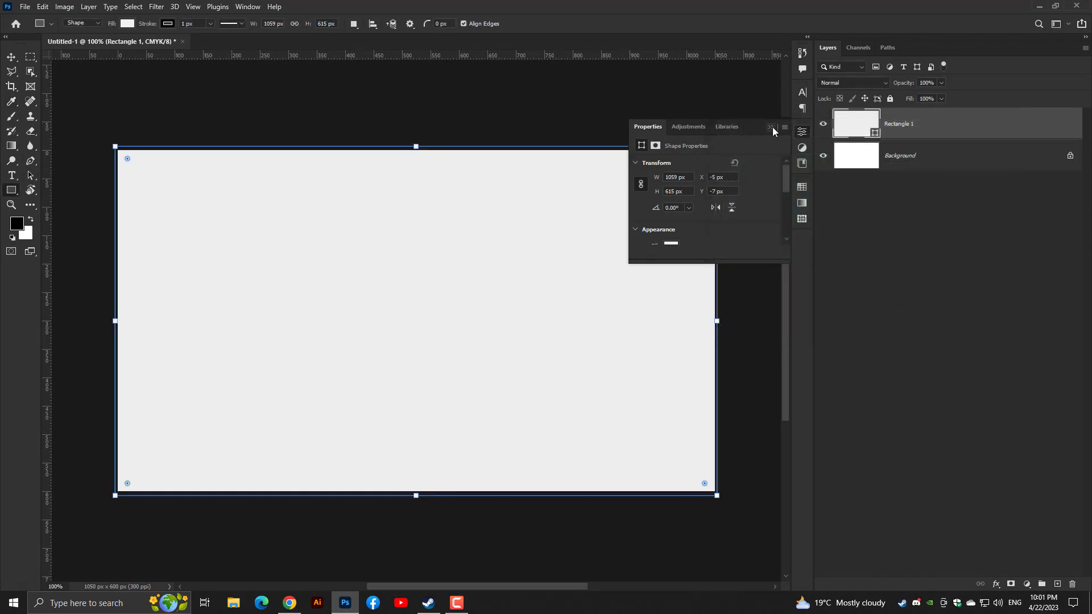
click(772, 127)
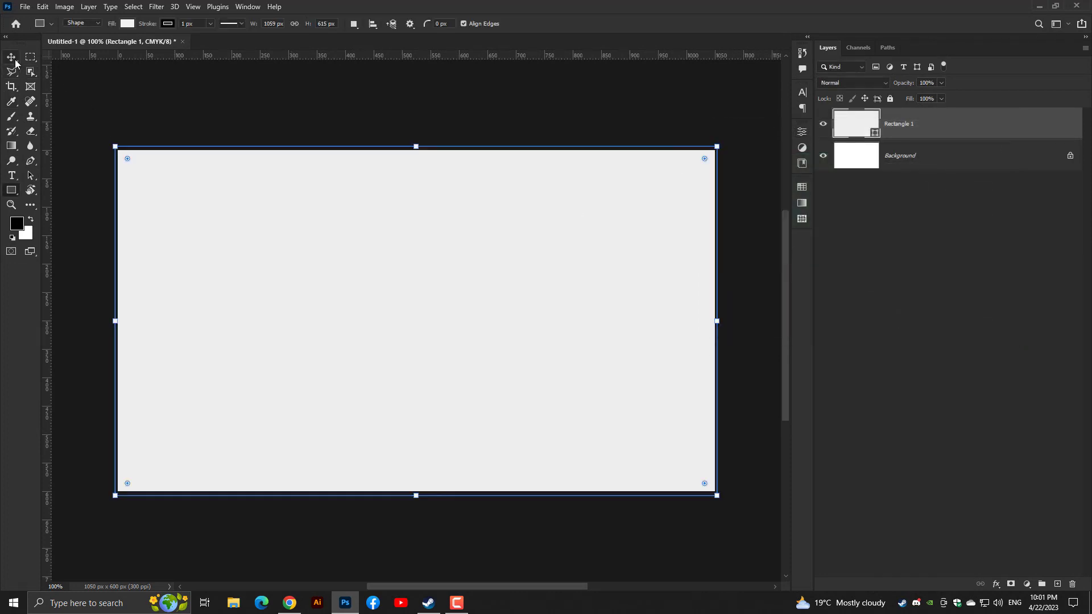
click(11, 57)
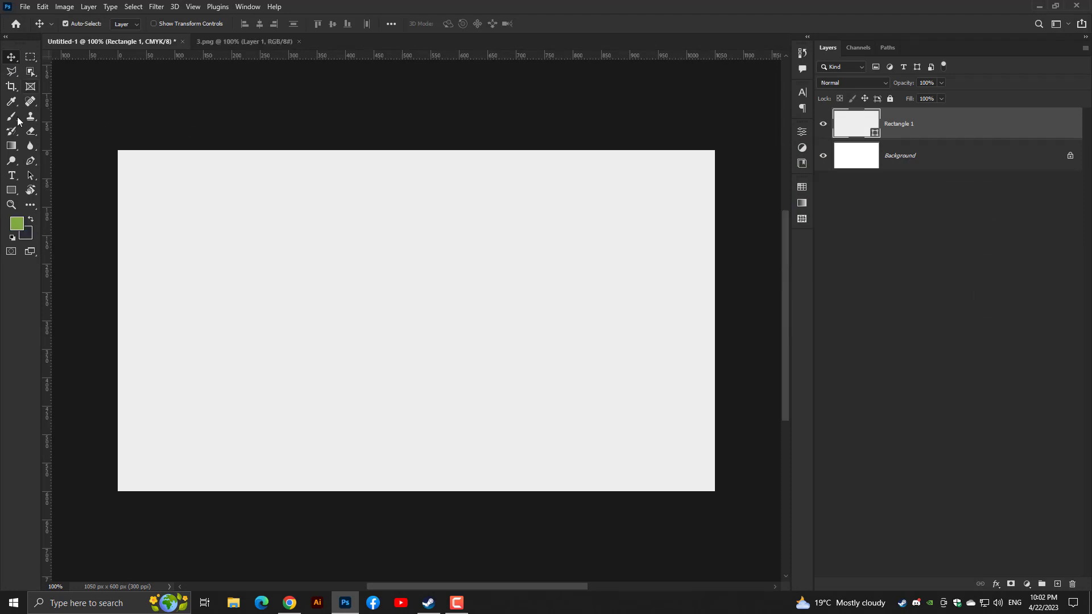
Draw a dark navy bar about 815 × 47 px with a slanted right end across the lower canvas, and shift it down and left
drag(6, 191, 51, 190)
click(32, 220)
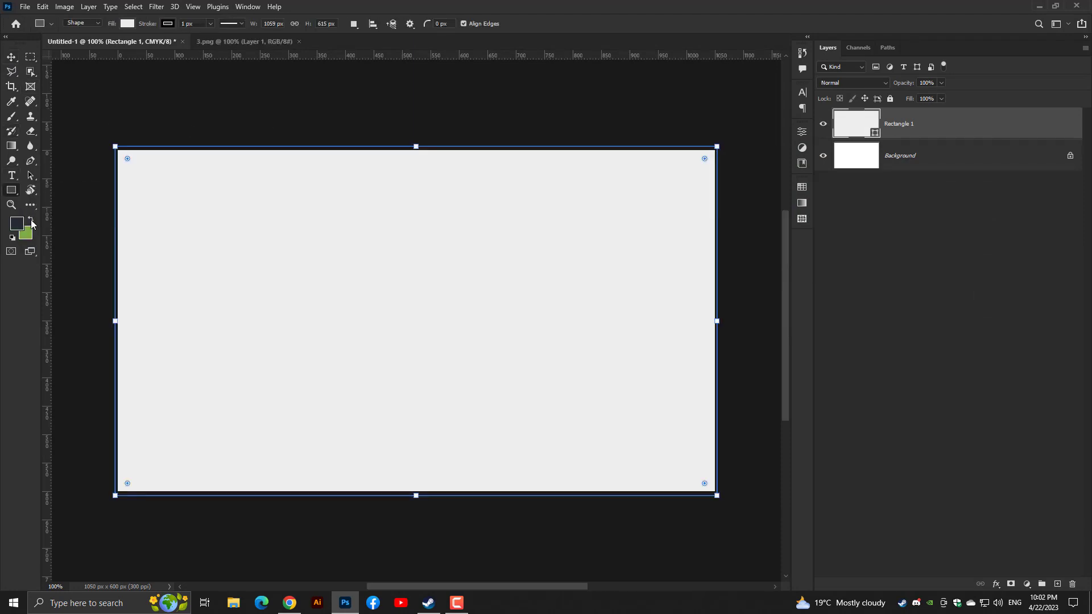
click(1002, 347)
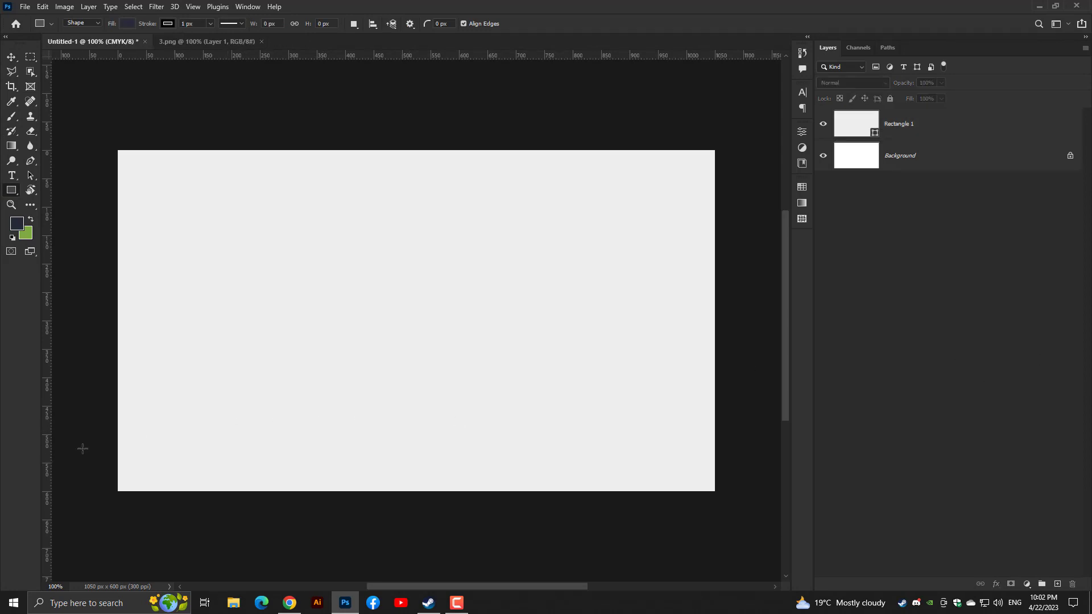
drag(105, 431, 546, 458)
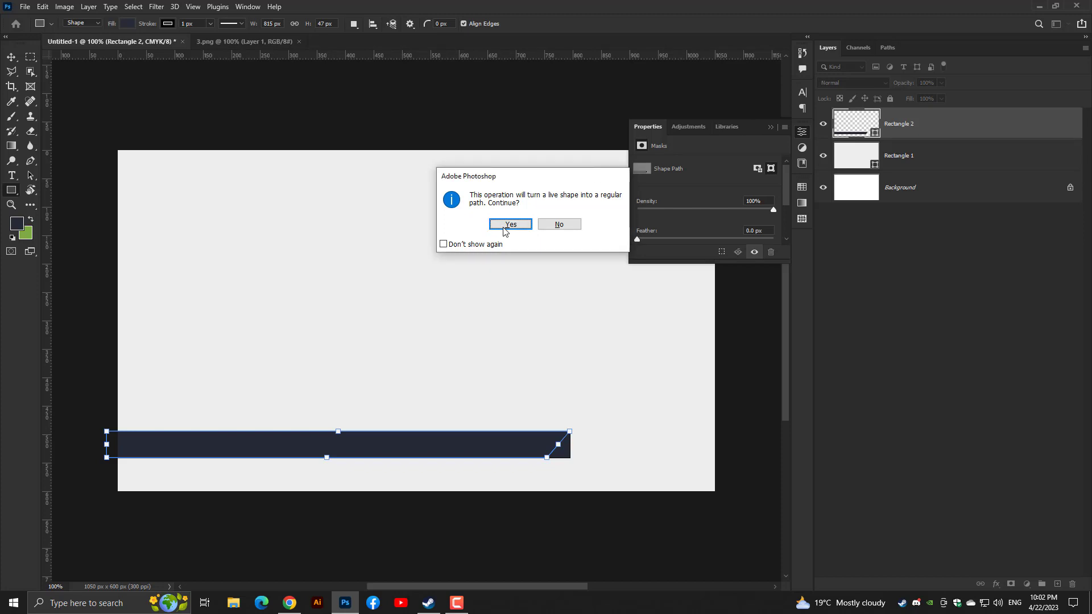
click(511, 225)
click(11, 57)
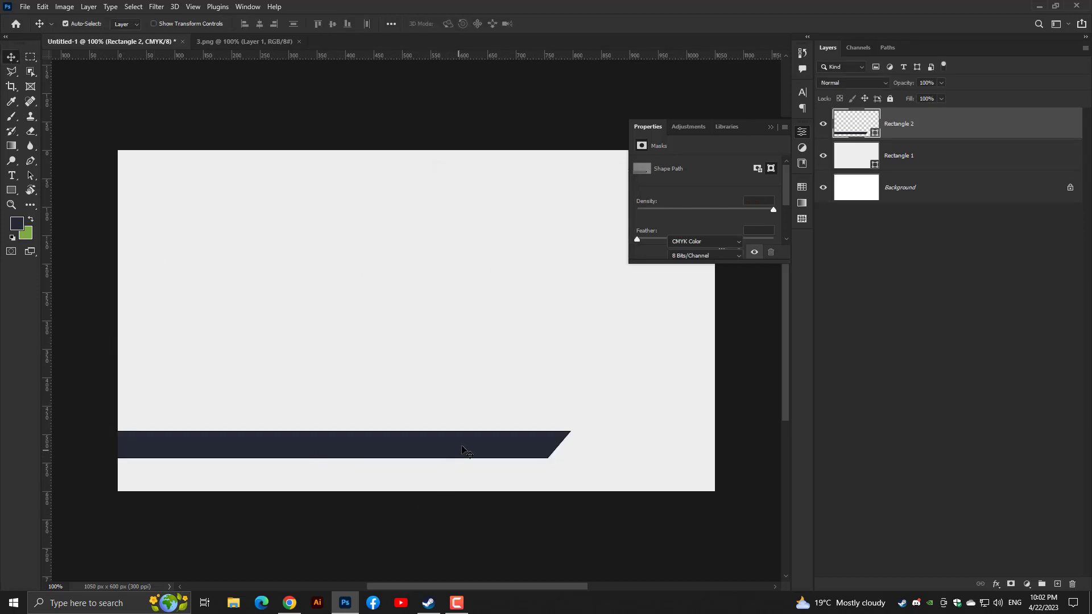
drag(462, 450, 396, 461)
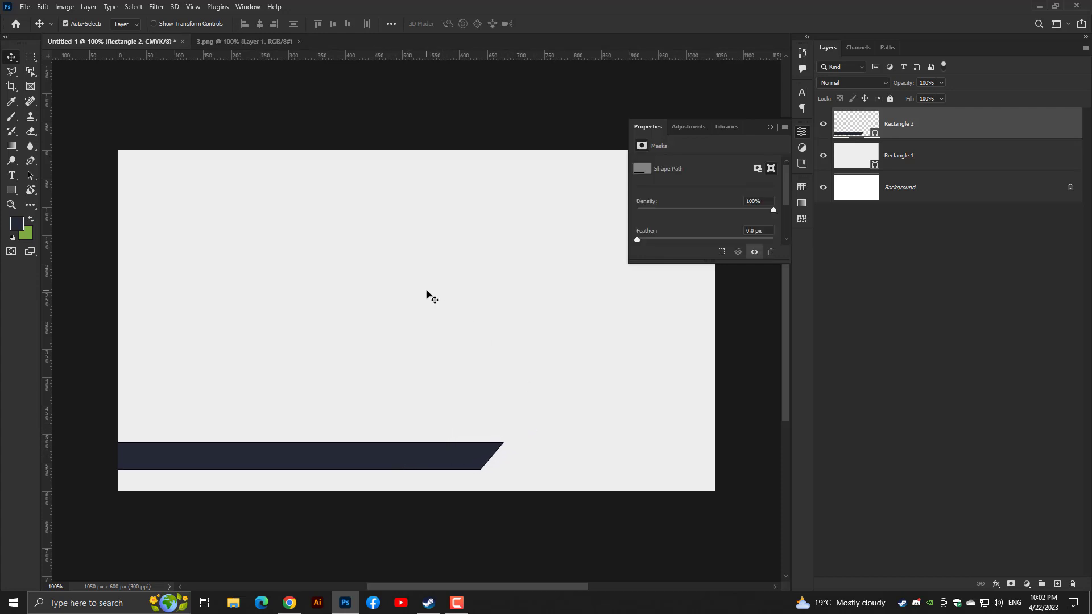
Place horizontal guides along the dark bar's top and bottom edges
key(ctrl+plus)
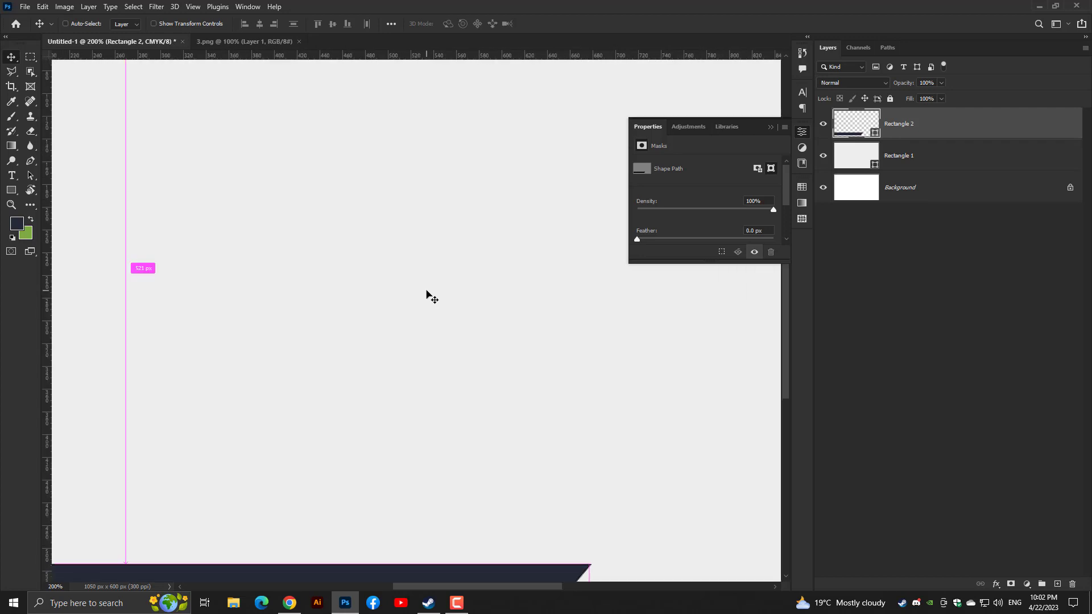
drag(424, 415, 160, 140)
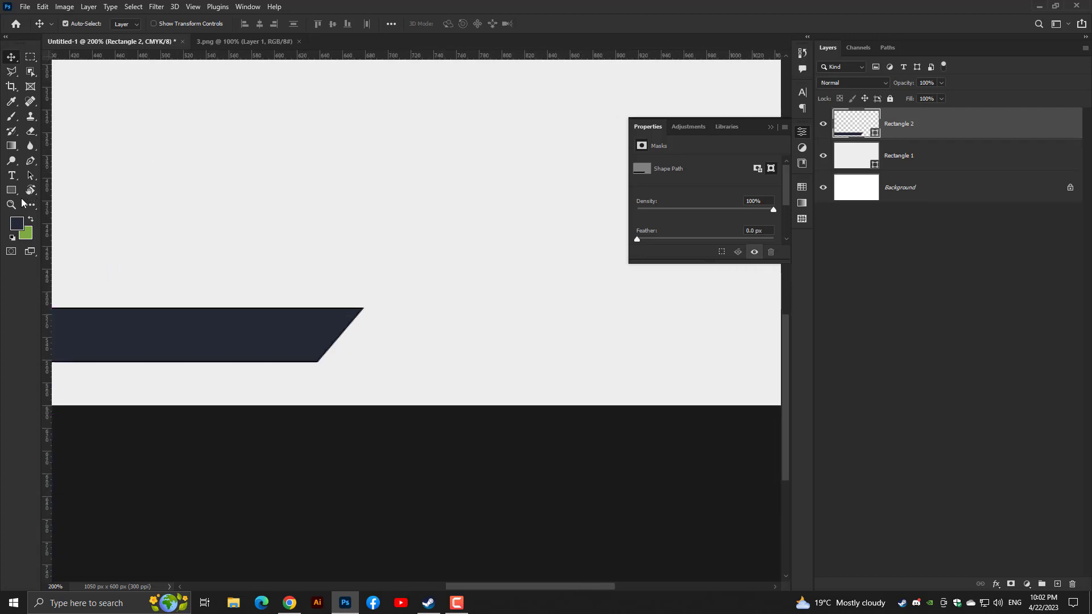
drag(101, 244, 279, 251)
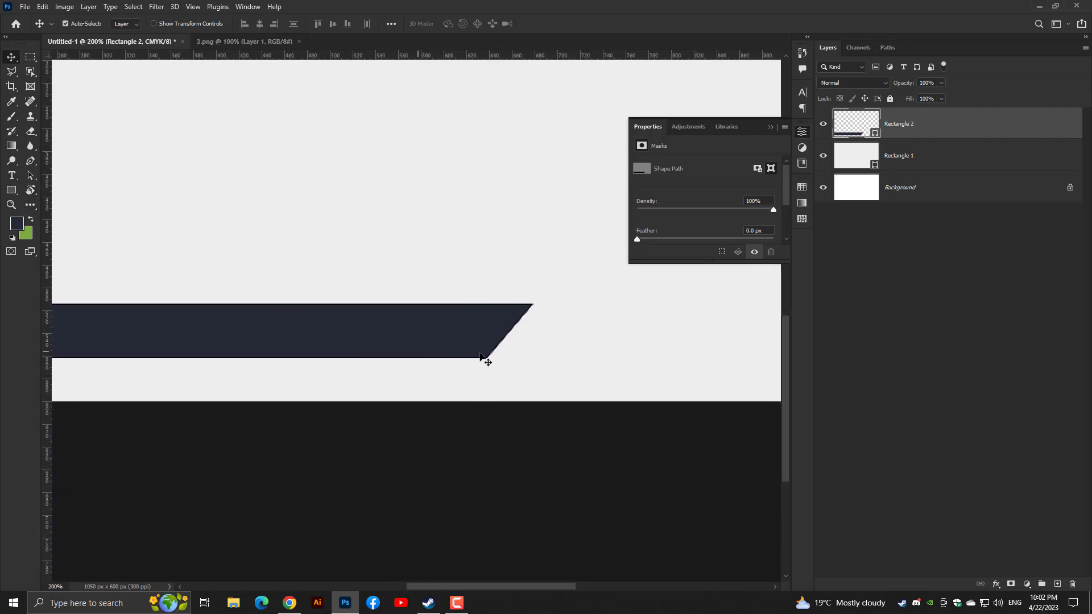
drag(316, 352, 85, 357)
click(11, 190)
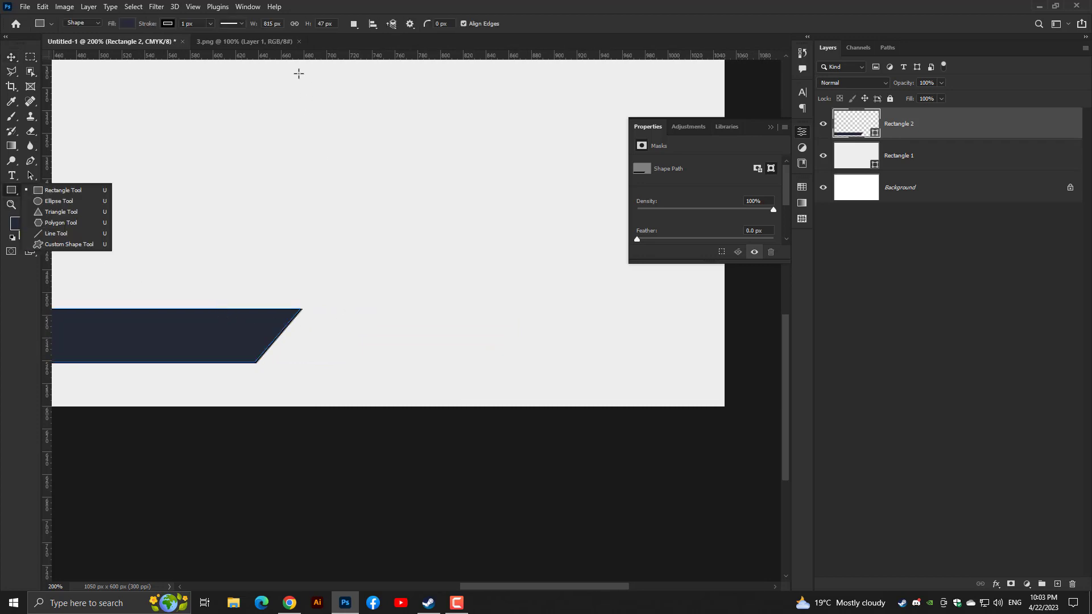
drag(293, 57, 359, 308)
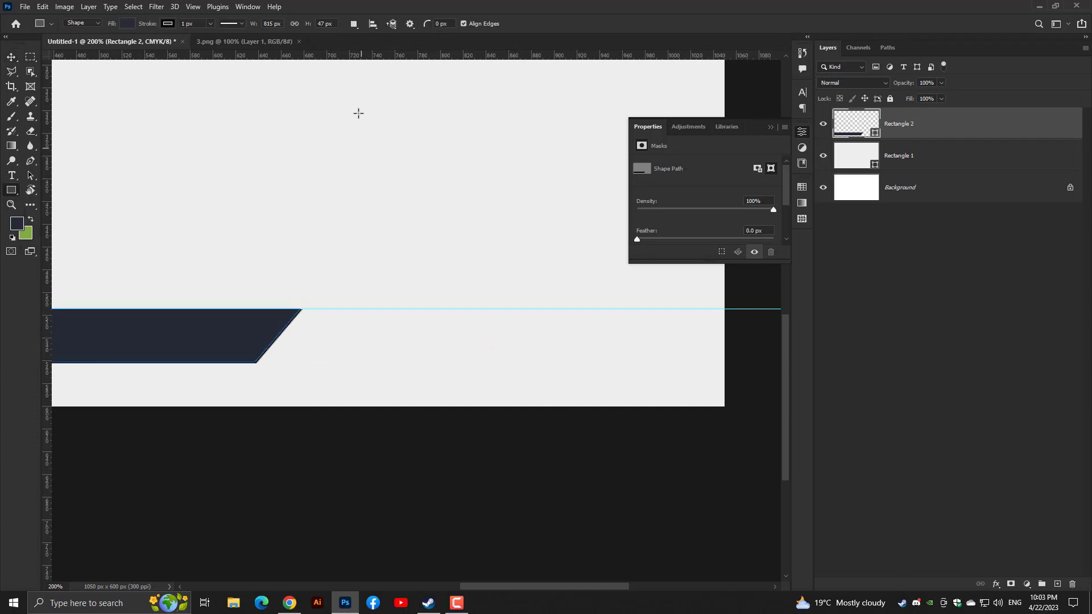
drag(355, 59, 318, 362)
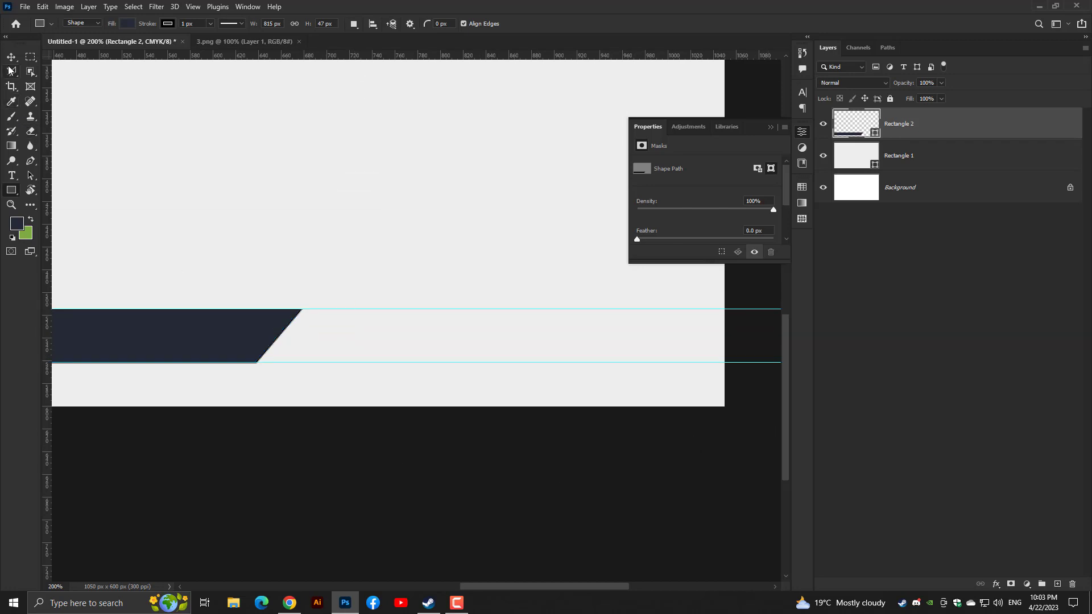
Draw a small rectangle about 112 × 47 px between the guides, to the right of the dark bar
click(12, 58)
click(13, 194)
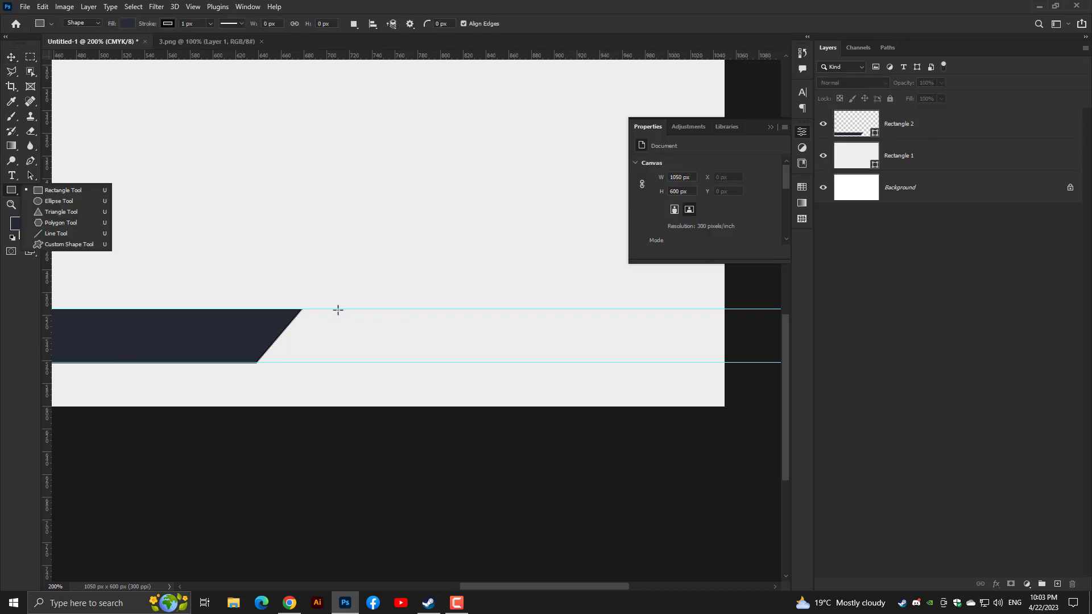
drag(337, 308, 464, 362)
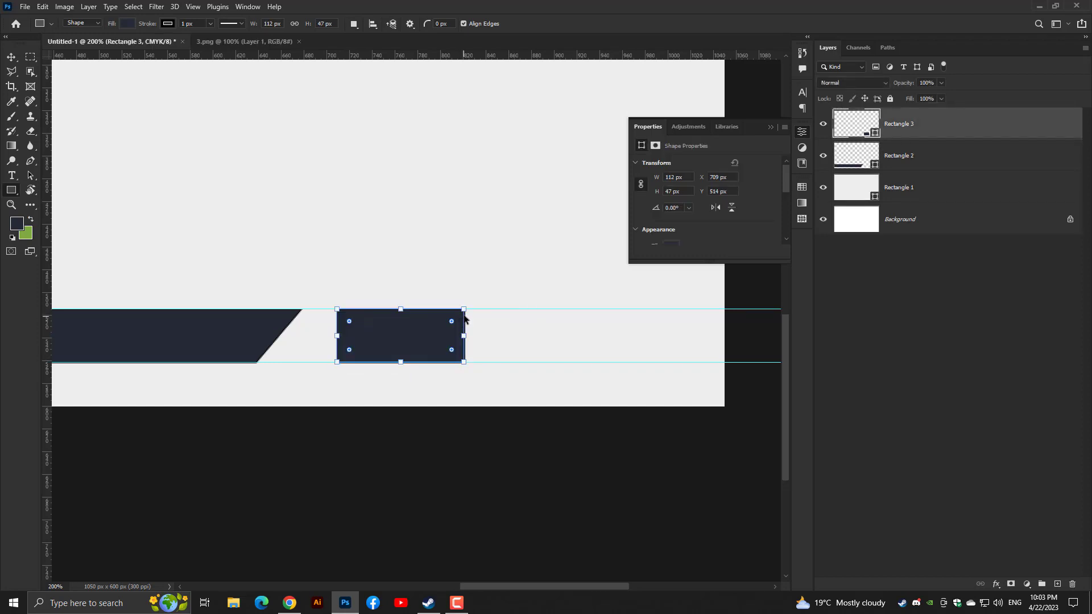
alt+click(465, 310)
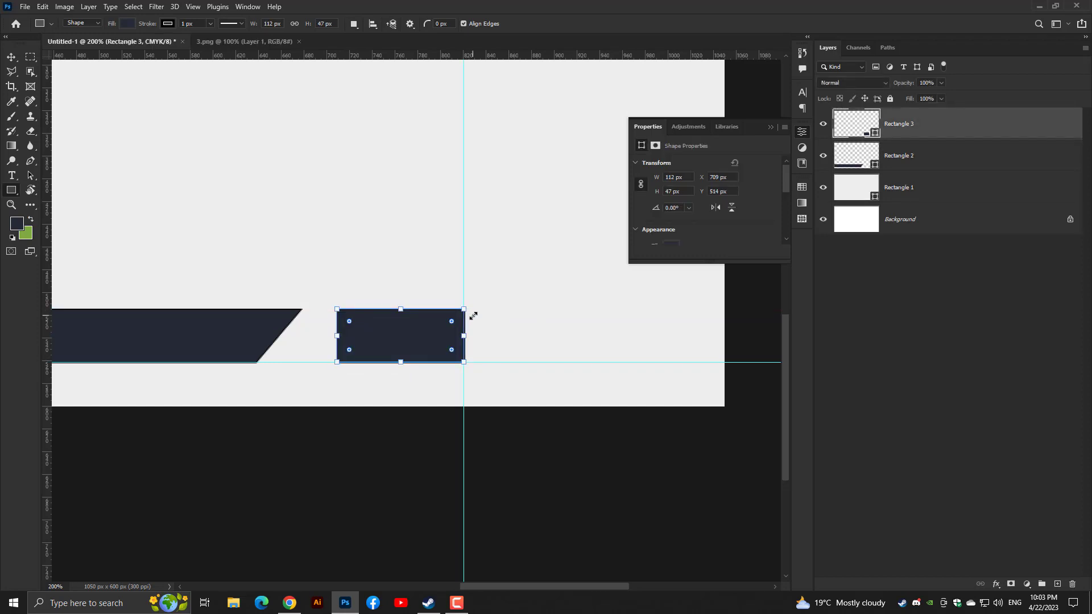
drag(465, 310, 491, 329)
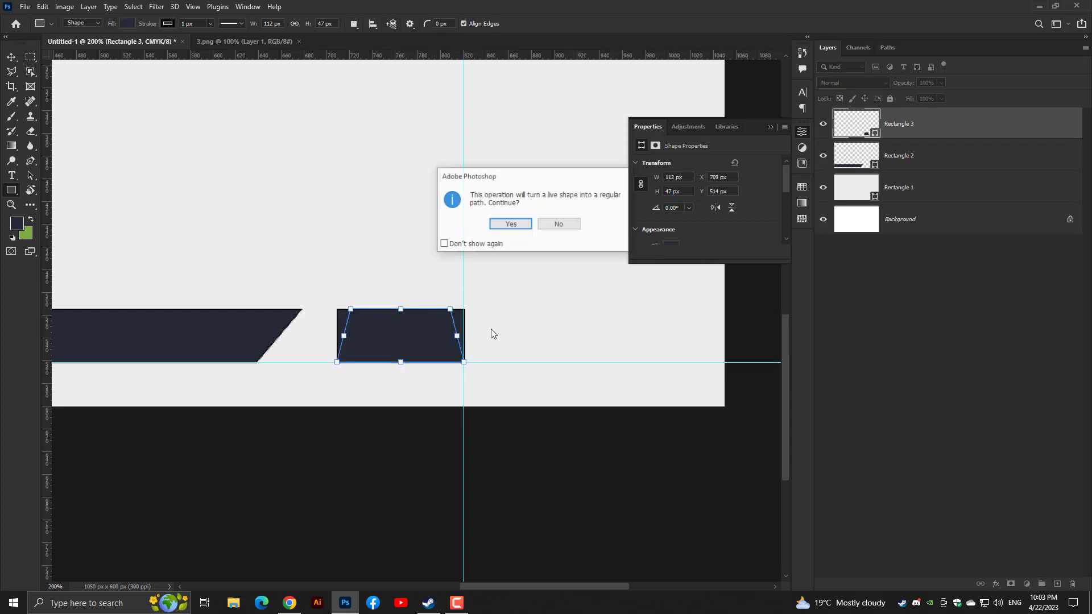
click(546, 227)
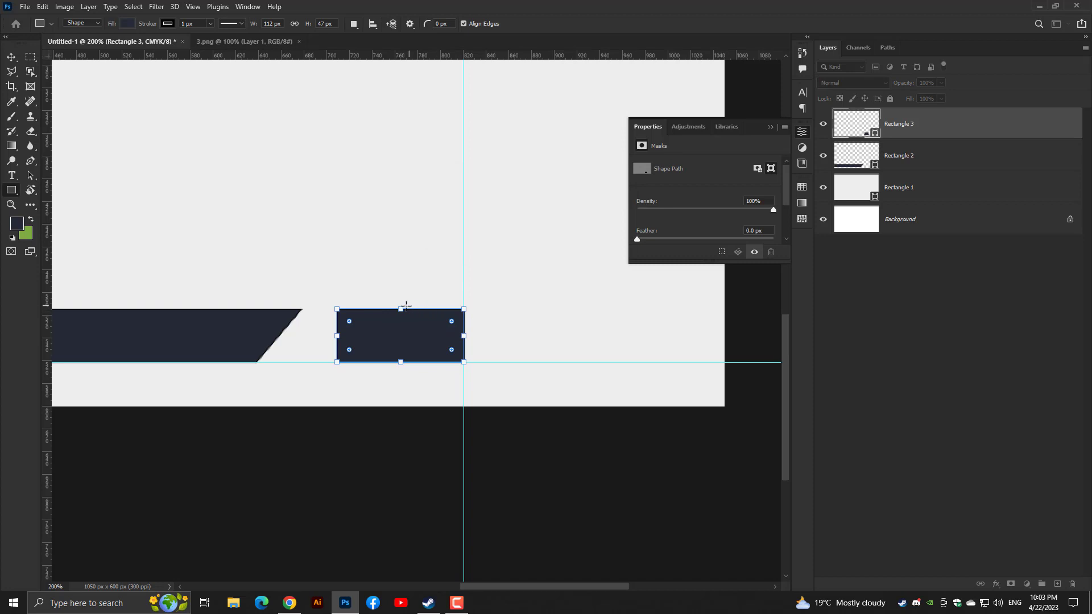
Move the small rectangle right along the bar's line to about X 742 px
drag(407, 307, 423, 323)
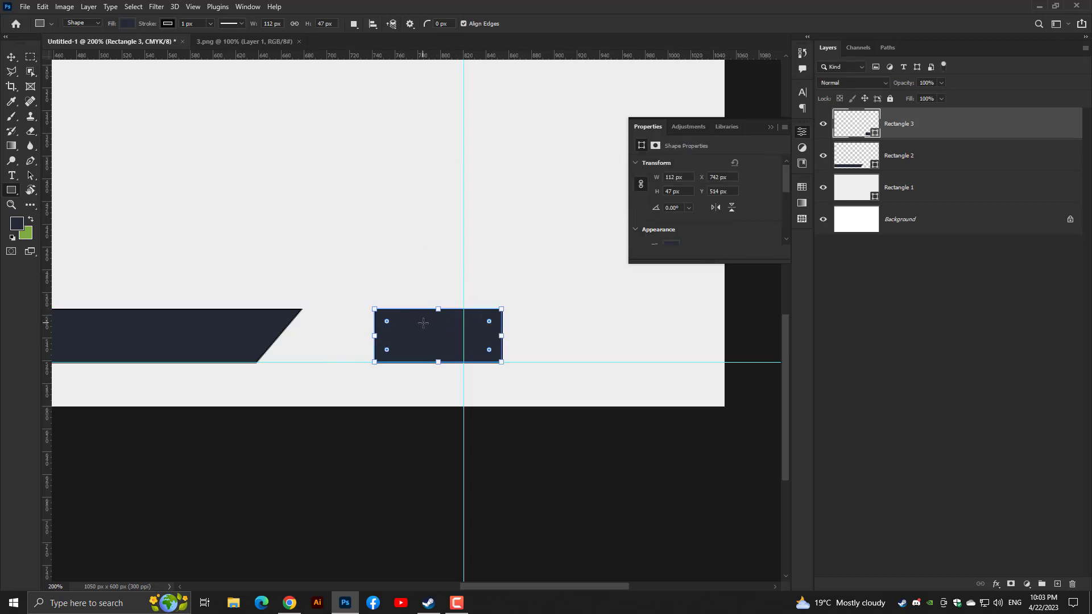
click(423, 323)
click(438, 313)
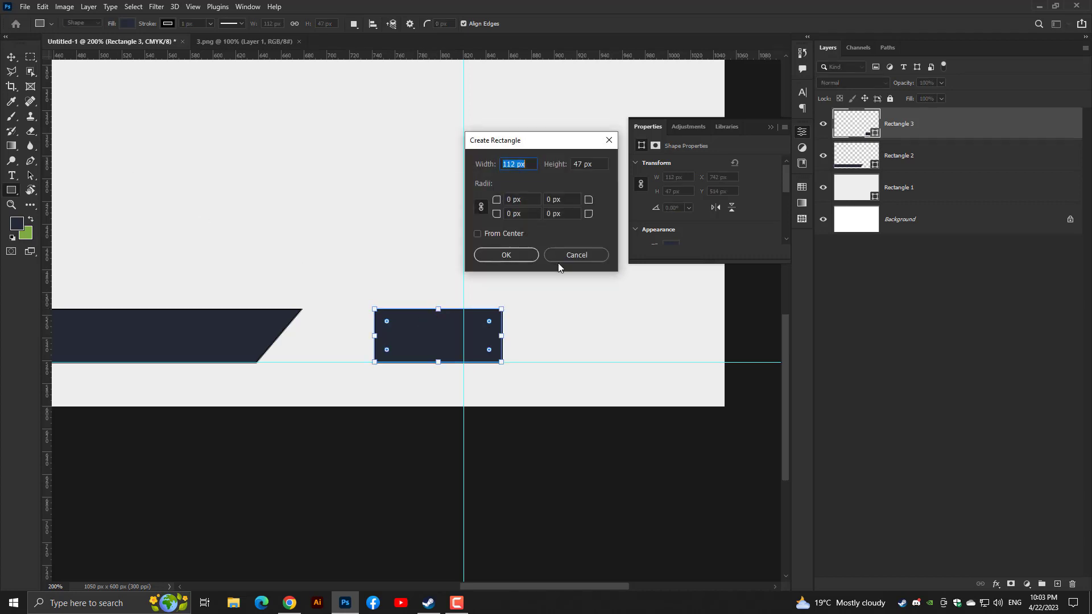
click(560, 257)
Skew the small rectangle into a parallelogram matching the slant of the dark bar's end
key(v)
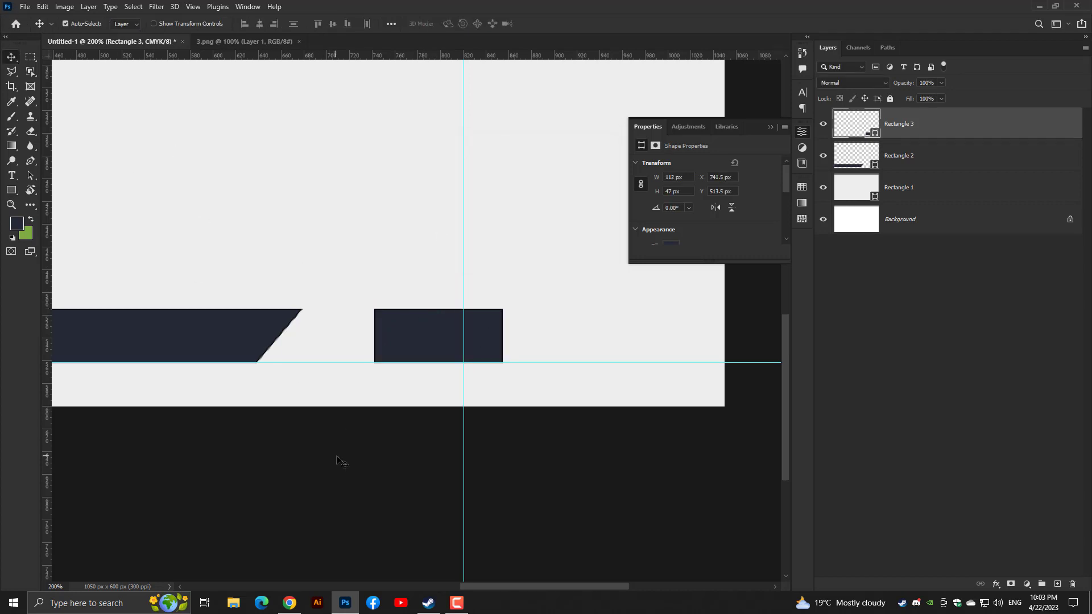
click(442, 318)
key(ctrl+t)
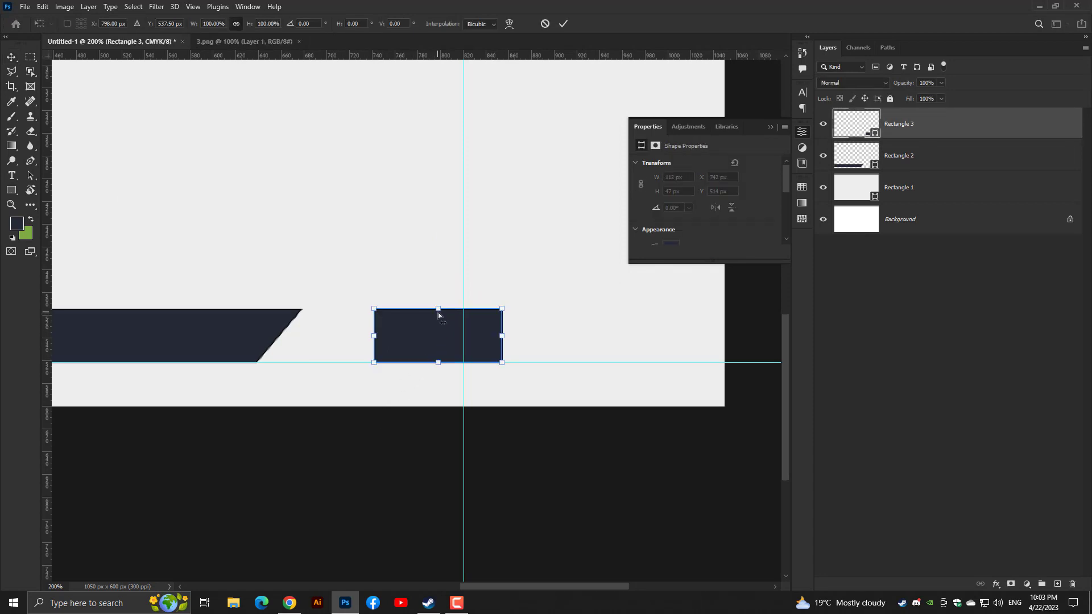
drag(438, 314, 331, 342)
drag(376, 305, 470, 334)
key(Return)
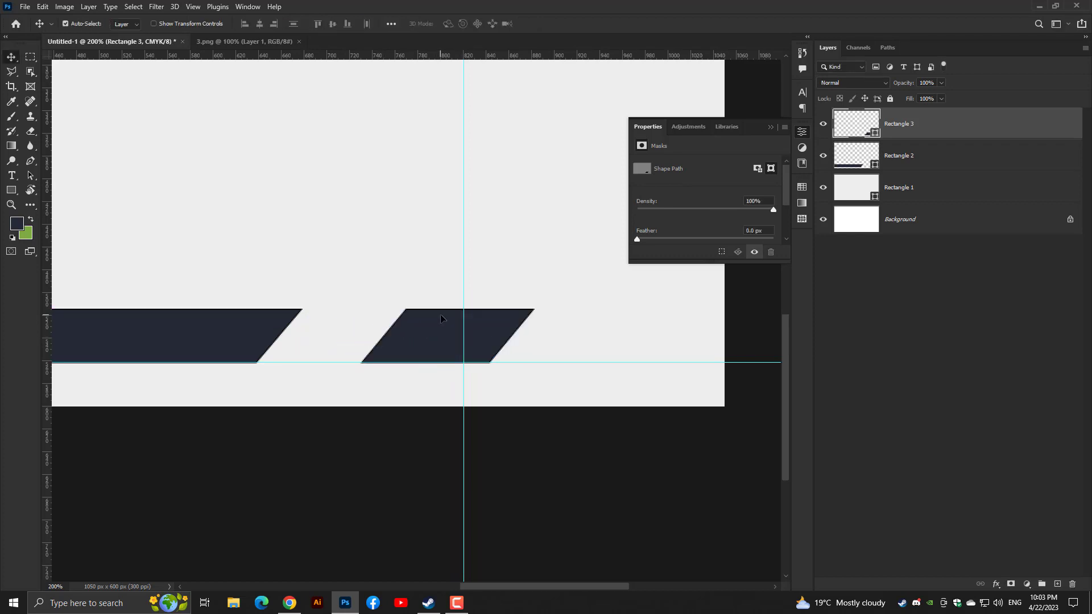
Recolour the small parallelogram with the green background swatch, #7eaa43
key(ctrl+comma)
double_click(847, 127)
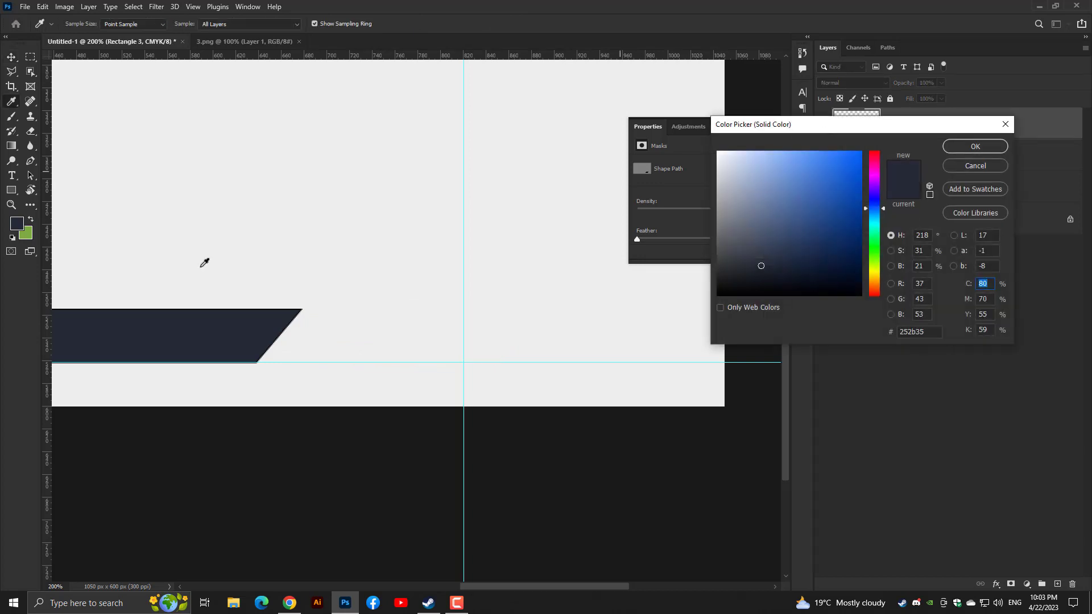
click(25, 232)
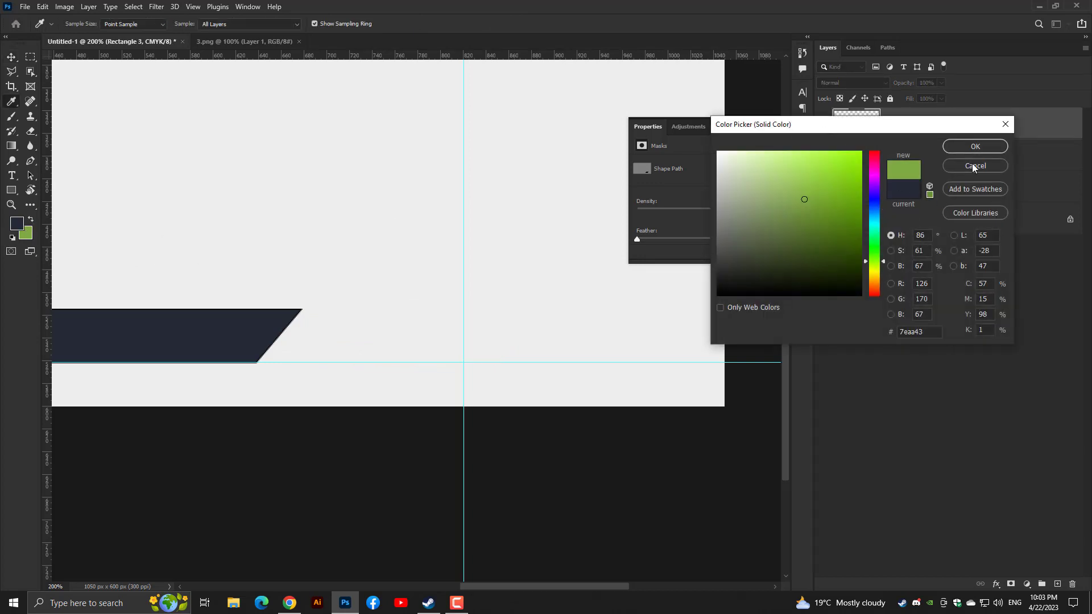
click(967, 146)
click(823, 123)
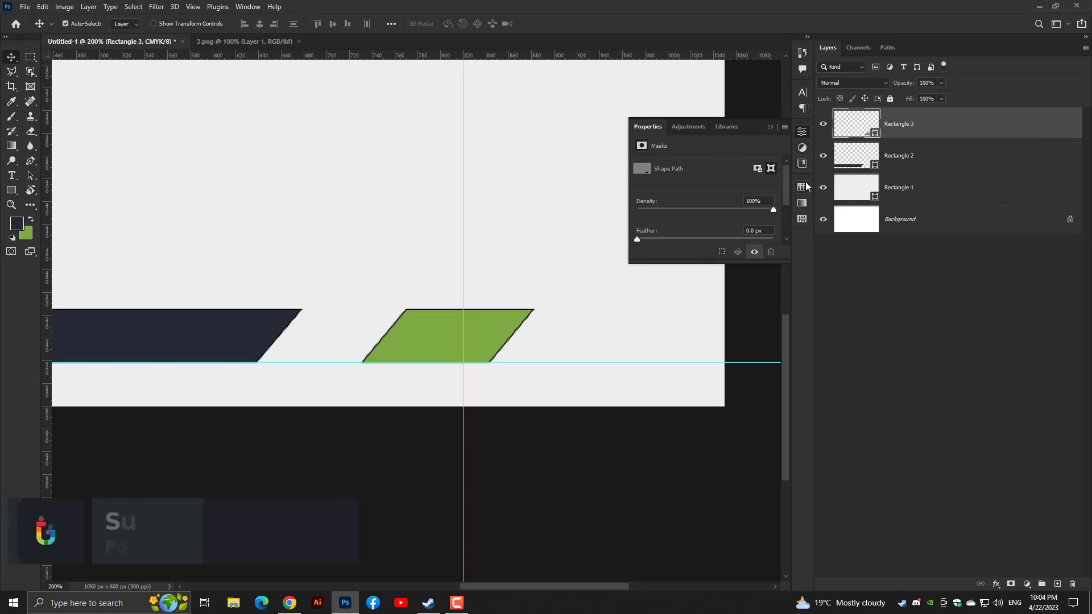
Remove the stroke from the green parallelogram
click(8, 193)
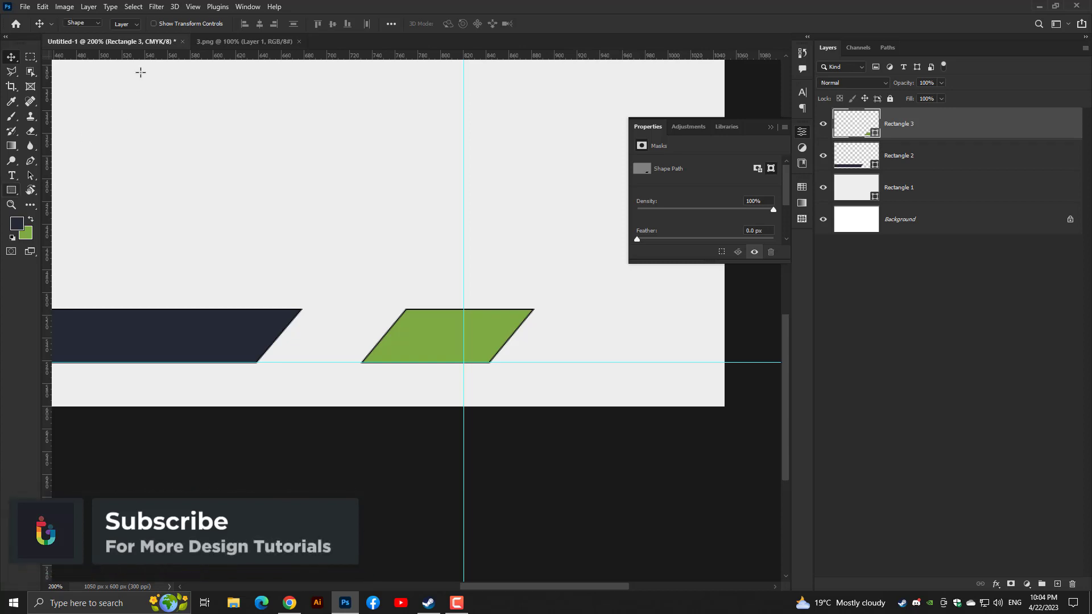
click(127, 23)
click(101, 46)
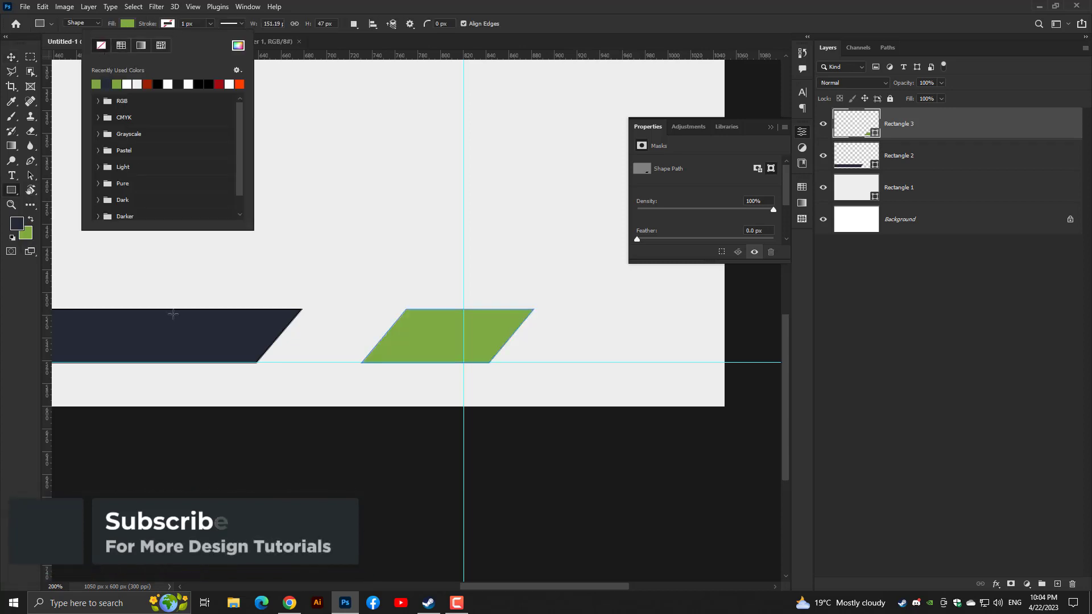
Remove the stroke from the slanted dark bar
click(11, 58)
click(130, 318)
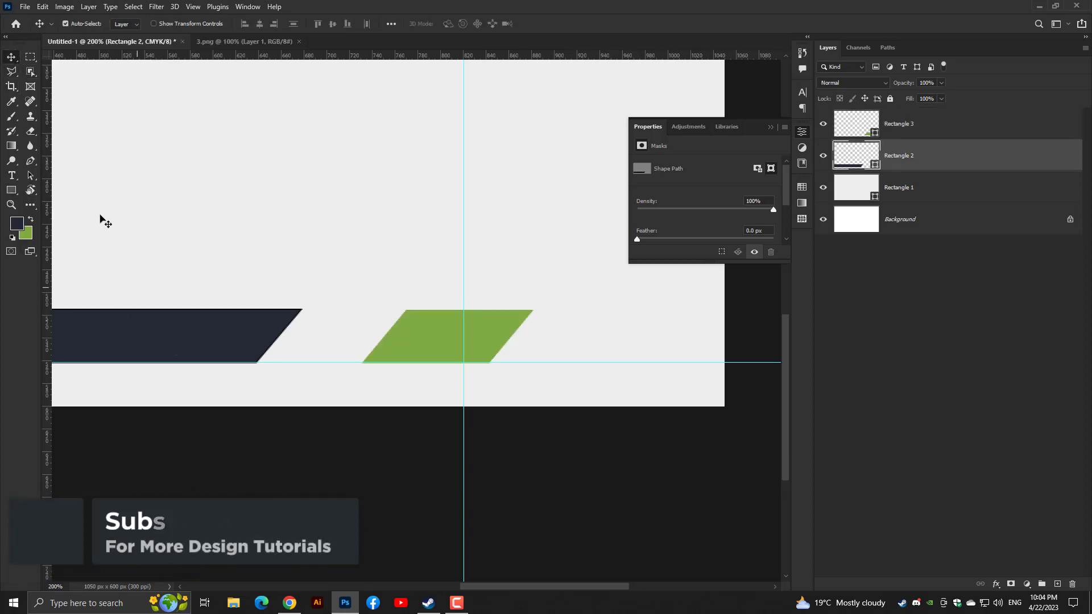
click(12, 190)
click(168, 24)
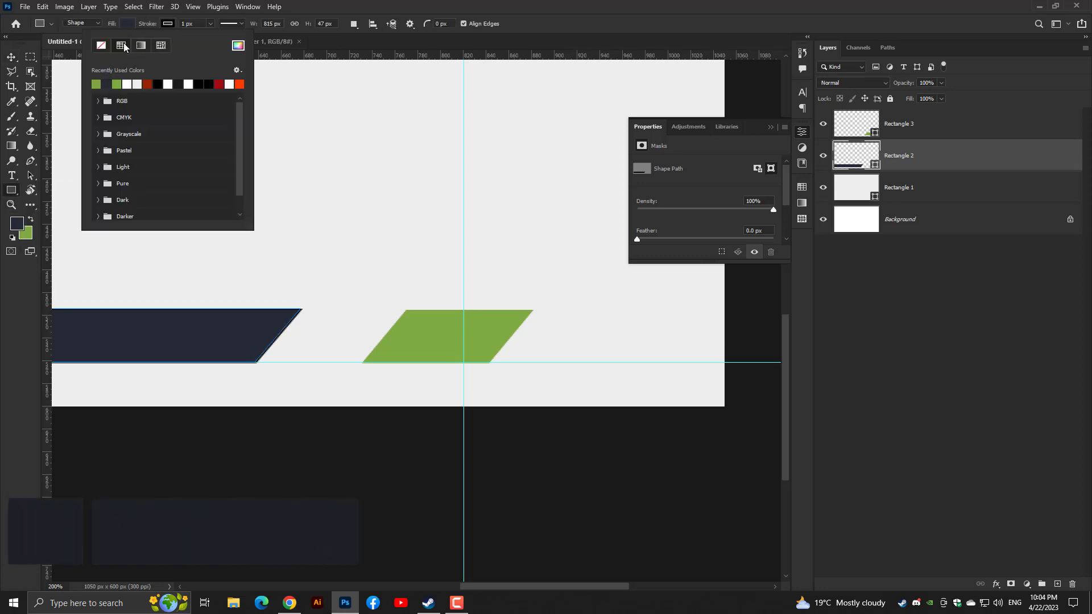
click(94, 48)
click(10, 55)
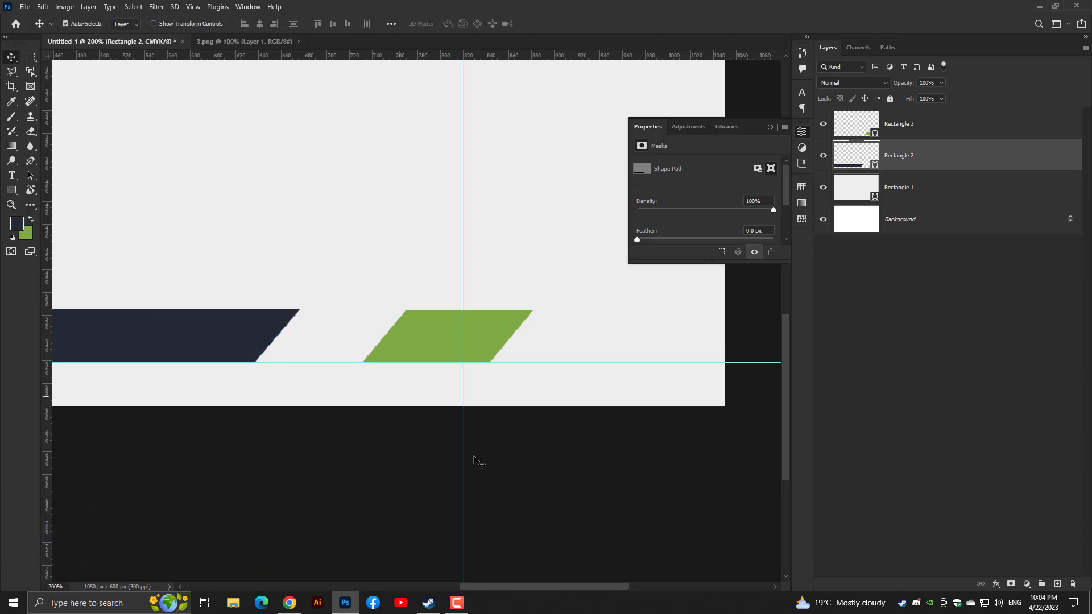
Duplicate the green parallelogram slightly to its left and move the copy's layer beneath the original
click(580, 477)
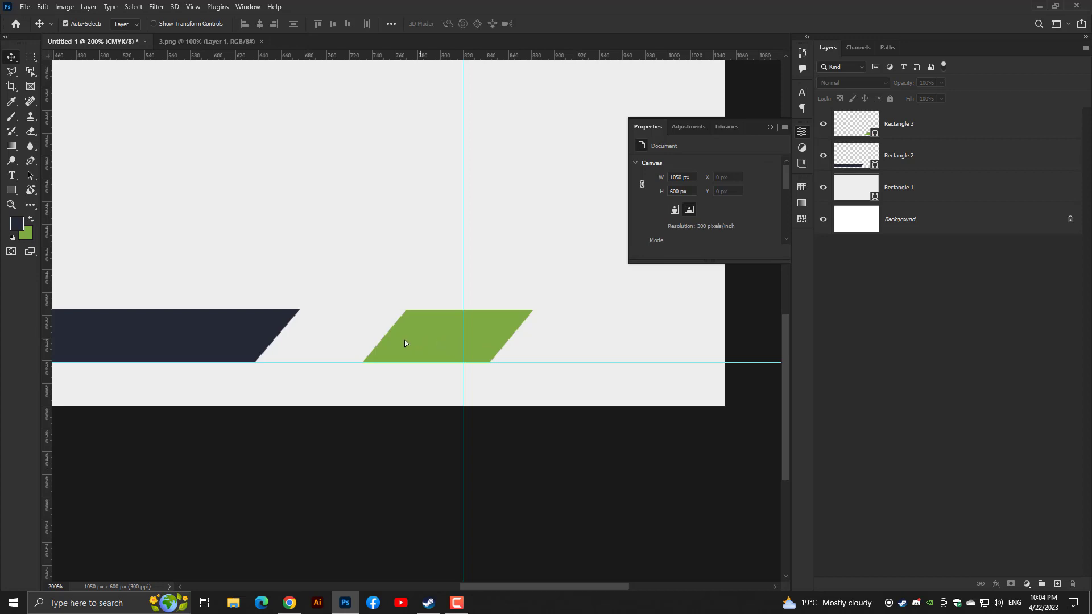
drag(404, 340, 363, 340)
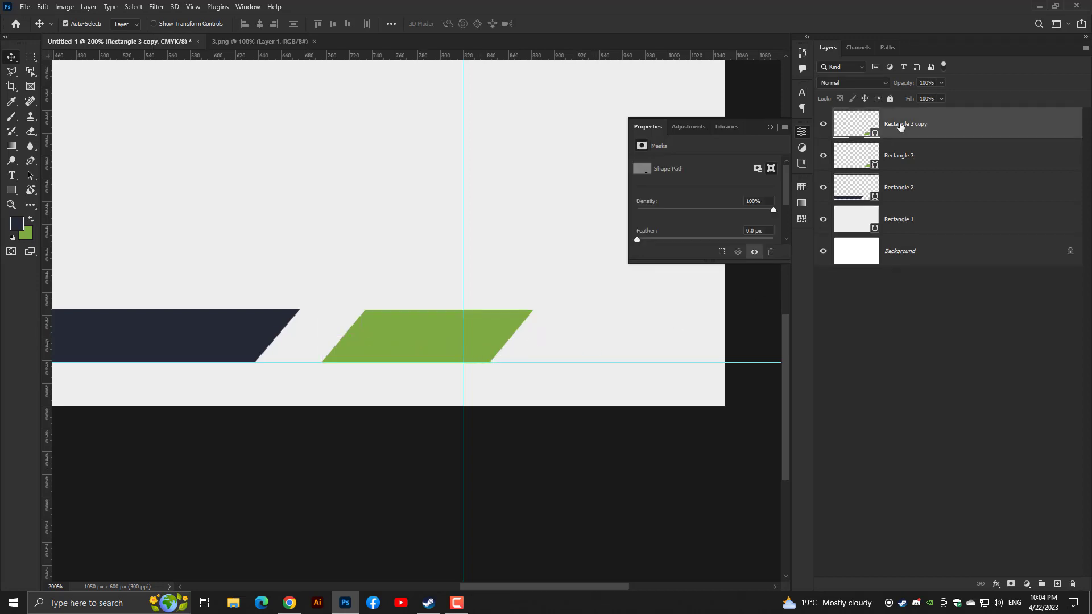
drag(901, 126, 908, 172)
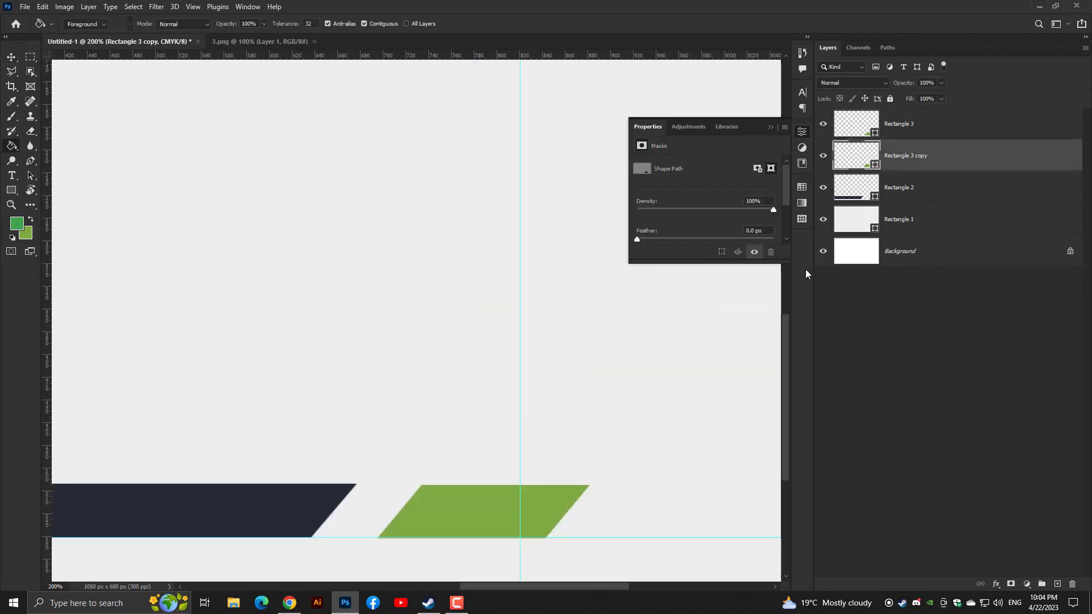
Recolour the original parallelogram with the brighter green foreground colour, #40a64e
click(850, 126)
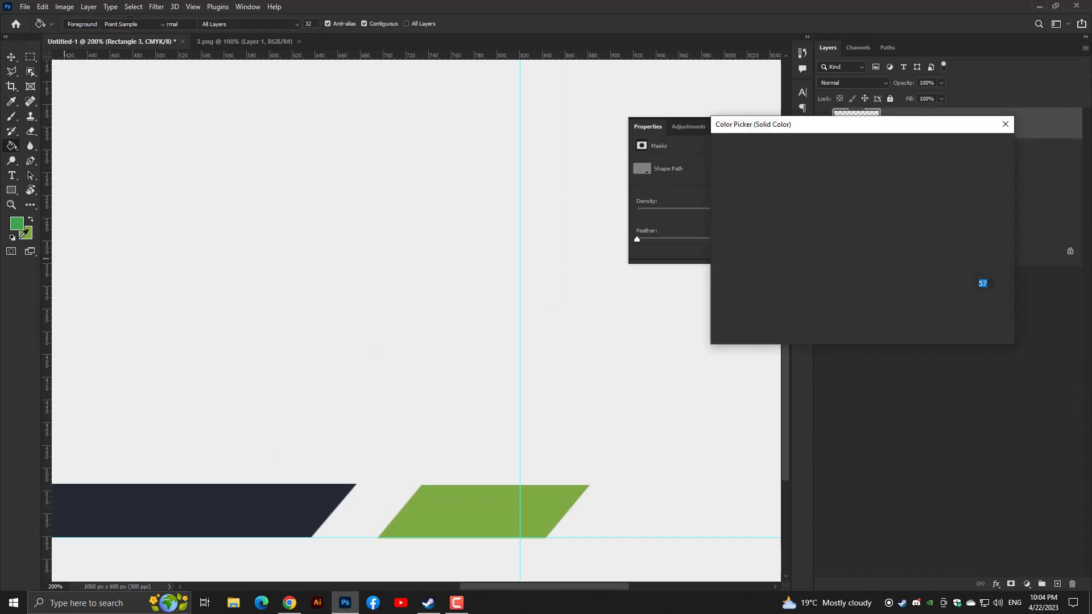
click(17, 225)
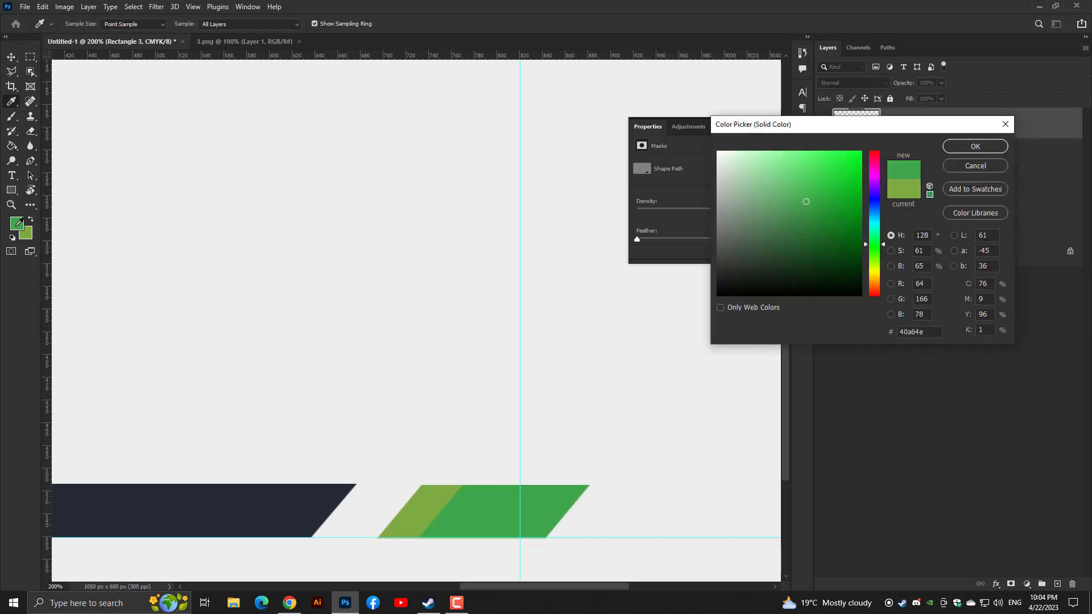
click(965, 147)
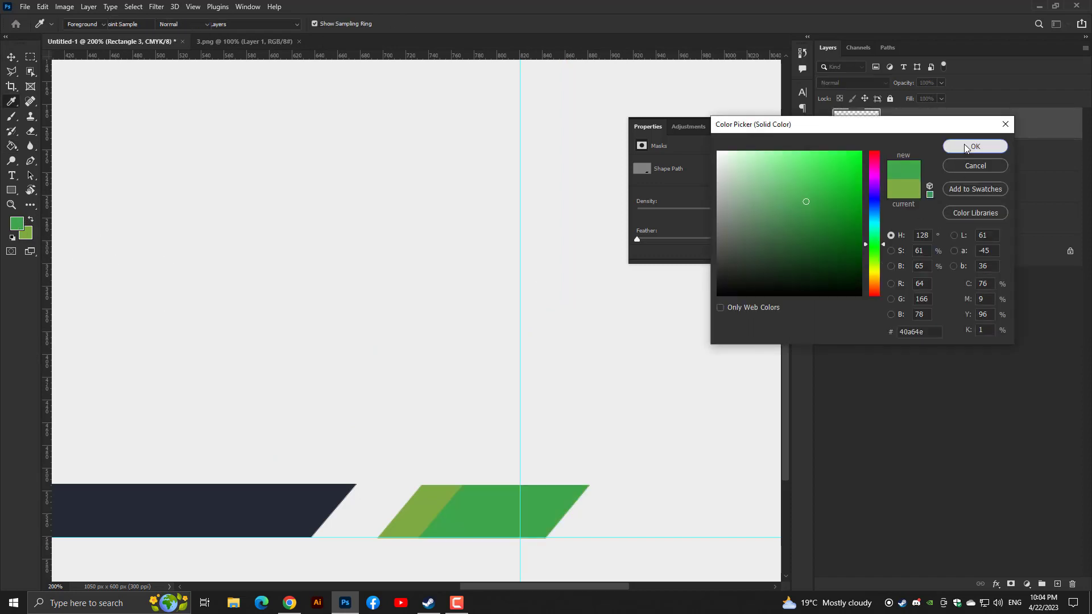
click(14, 58)
ctrl+click(451, 568)
key(ctrl+0)
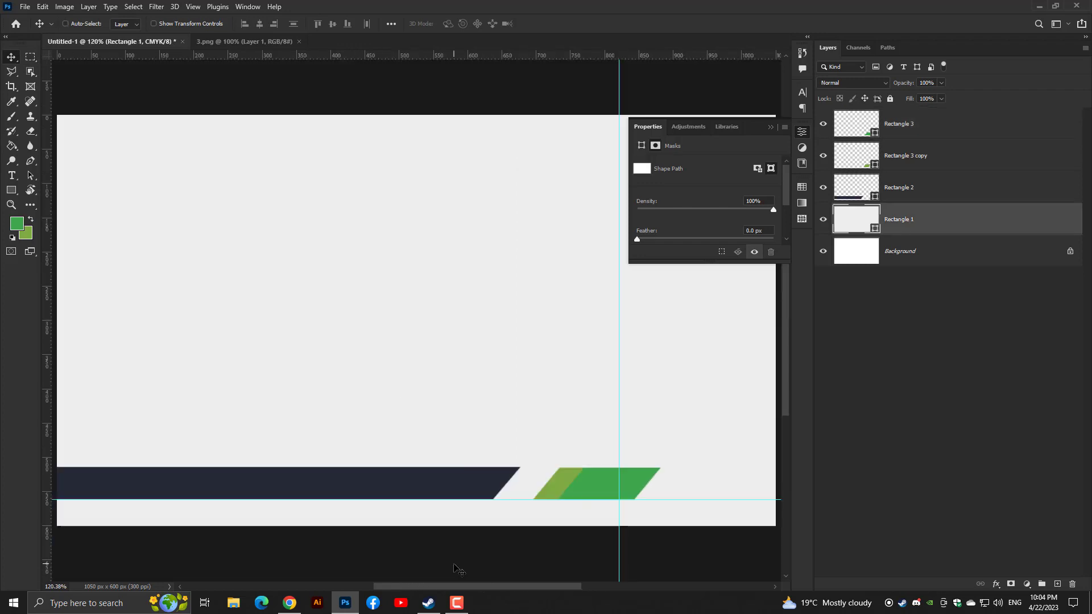
Move the dark bar and both green parallelograms together about 95 px to the left
key(ctrl+plus)
drag(604, 495, 294, 335)
click(911, 188)
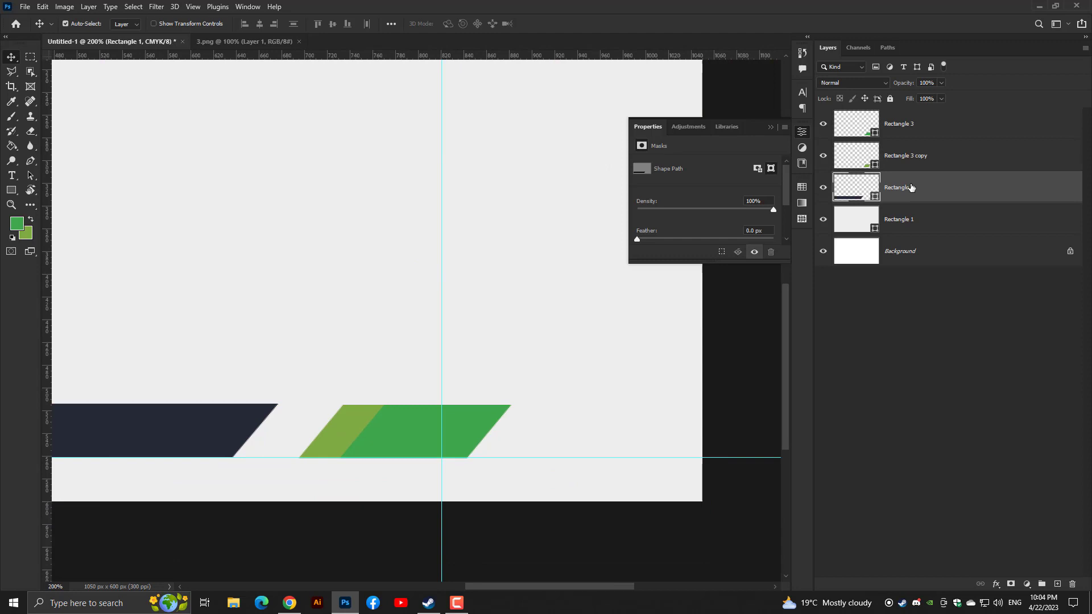
shift+click(905, 132)
key(ctrl+0)
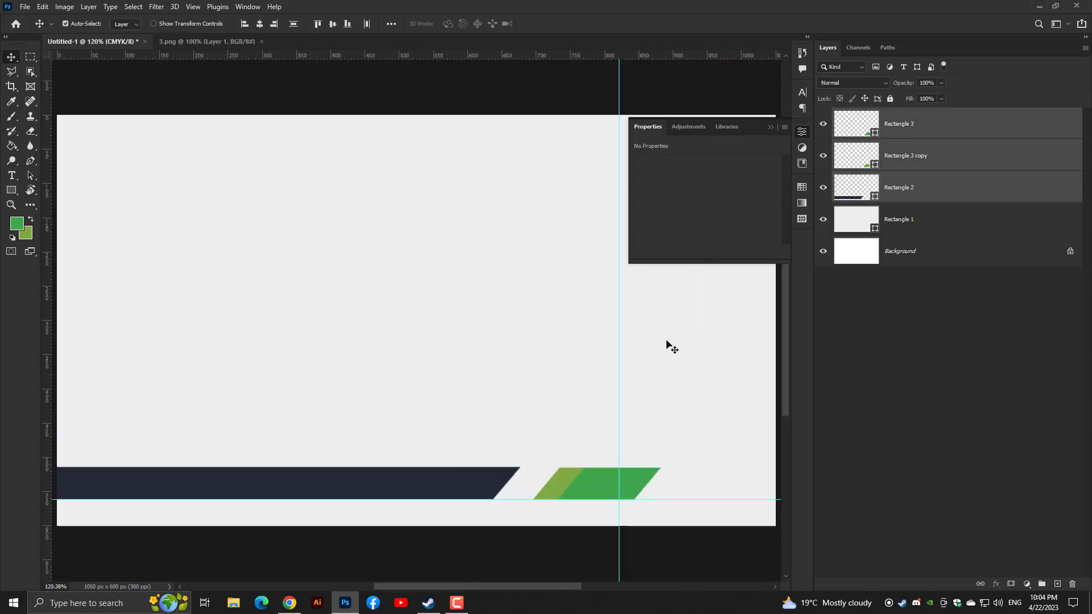
key(ctrl+t)
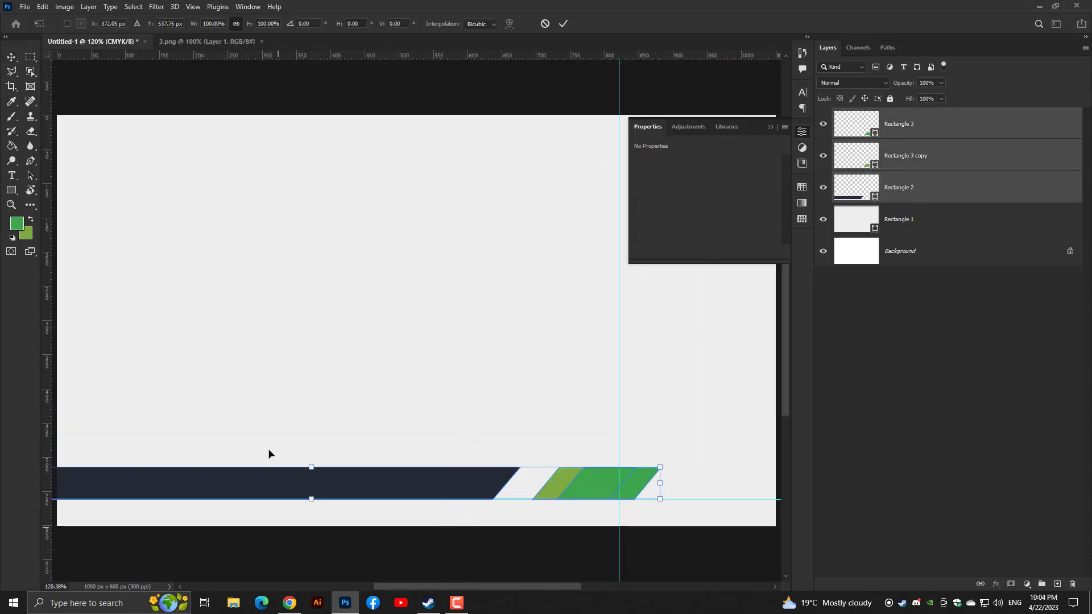
drag(438, 483, 370, 489)
key(Return)
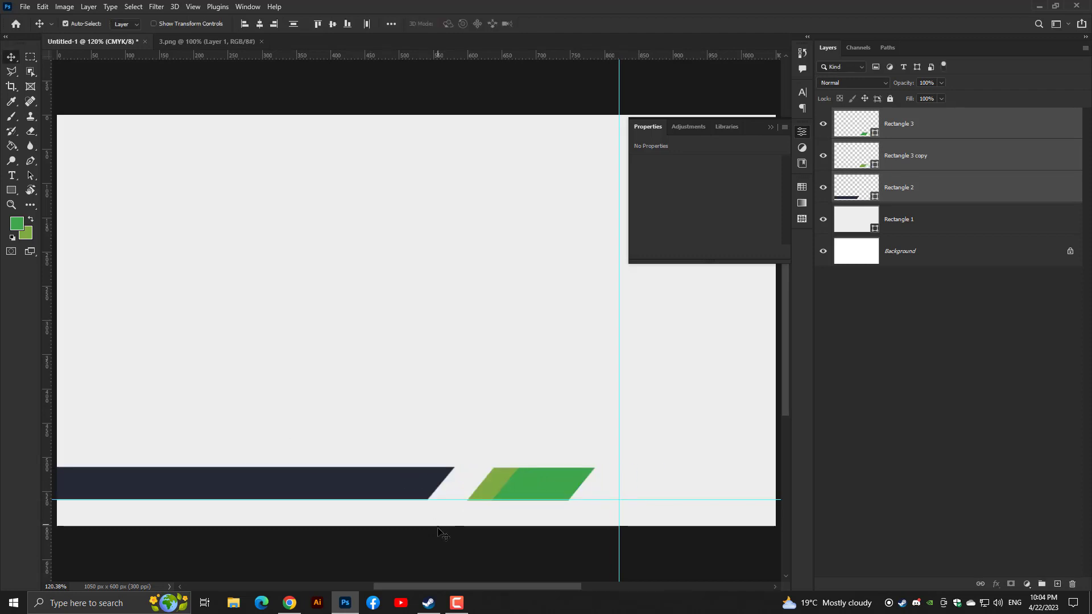
click(447, 547)
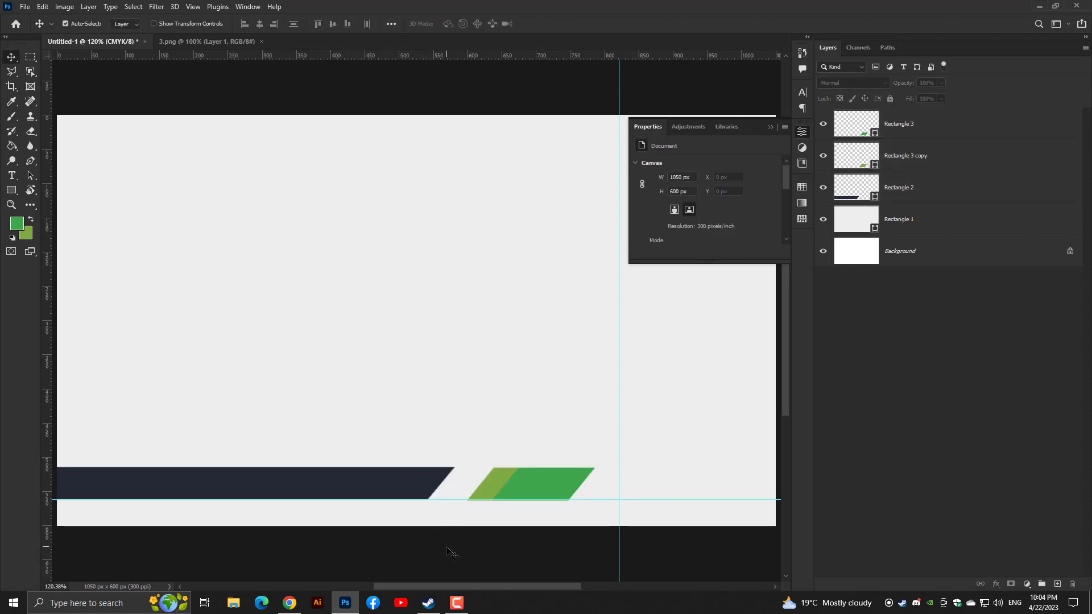
Draw a green 216 × 216 px square at the card's right edge, at about X 858, Y 283 px
right_click(17, 191)
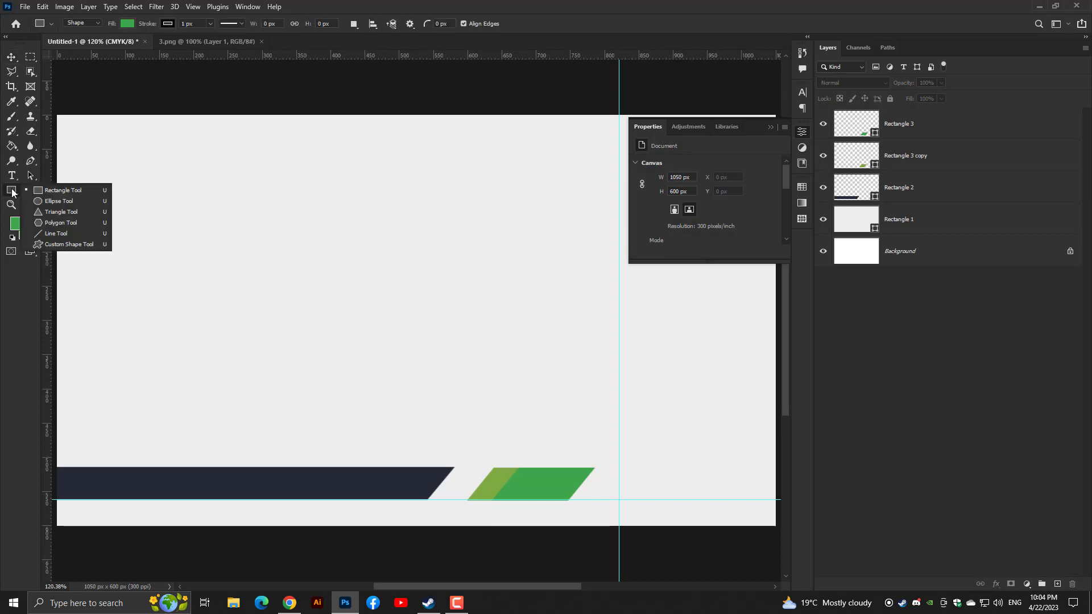
click(17, 191)
right_click(17, 192)
click(57, 190)
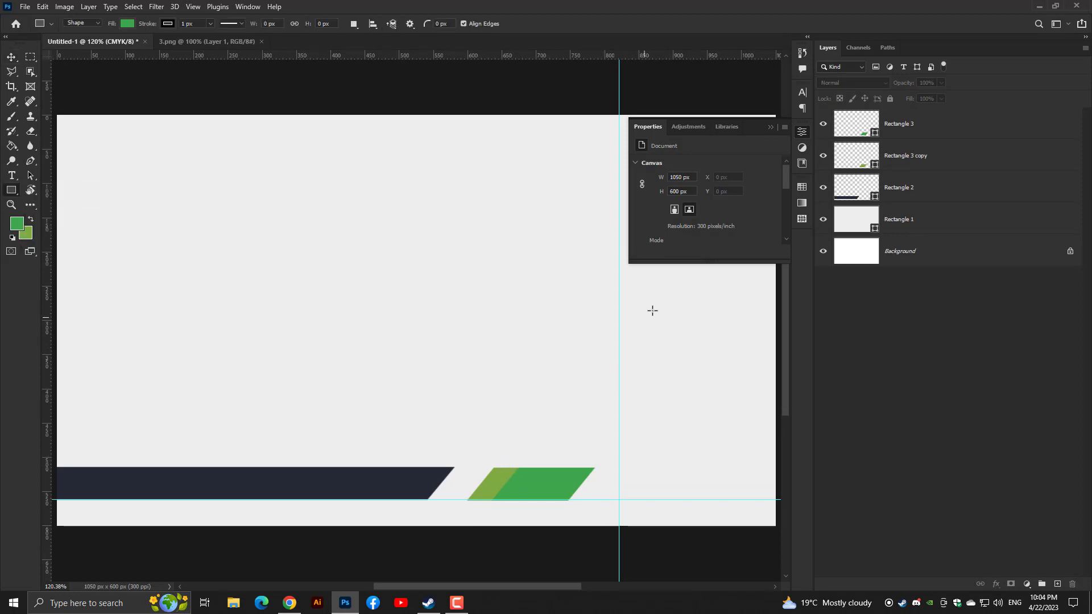
drag(644, 309, 648, 456)
Rotate the green square 45° and enlarge it to about 599 × 585 px, extending beyond the card's right edge
key(ctrl+minus)
key(ctrl+minus)
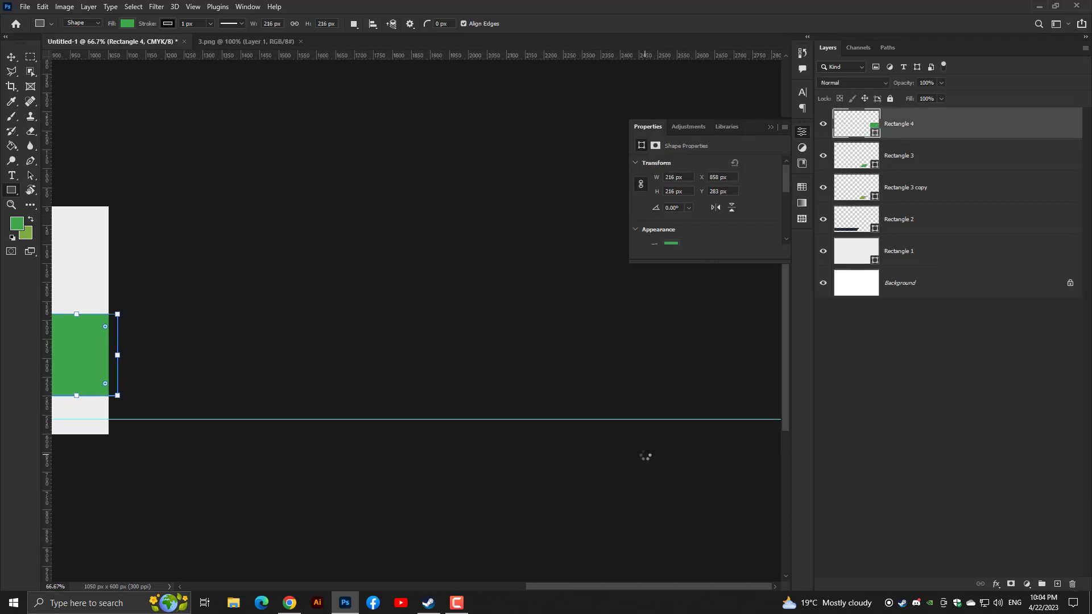
drag(292, 388, 607, 444)
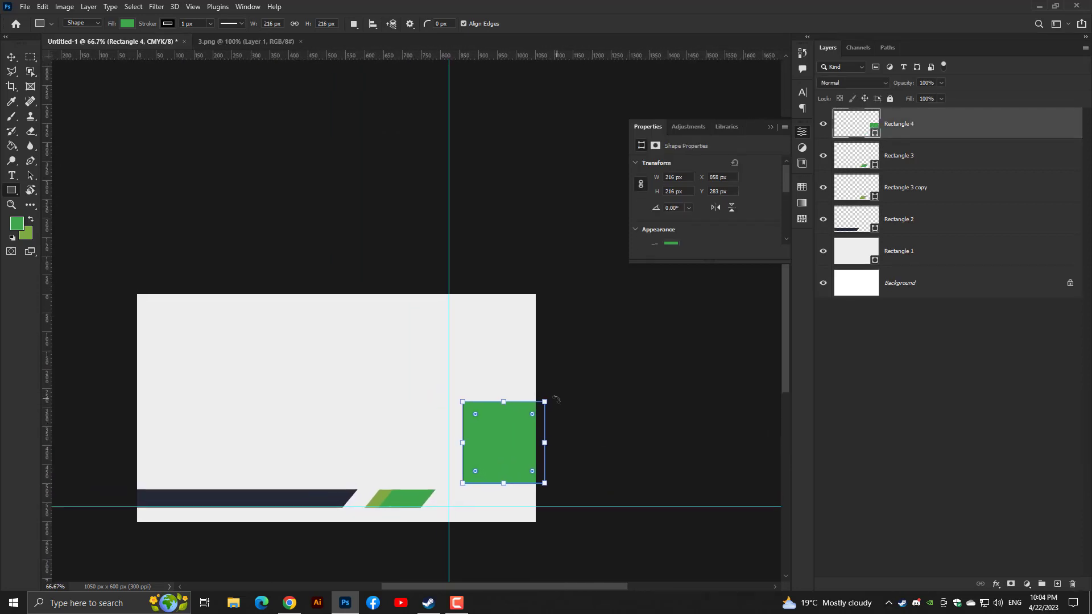
drag(552, 400, 563, 431)
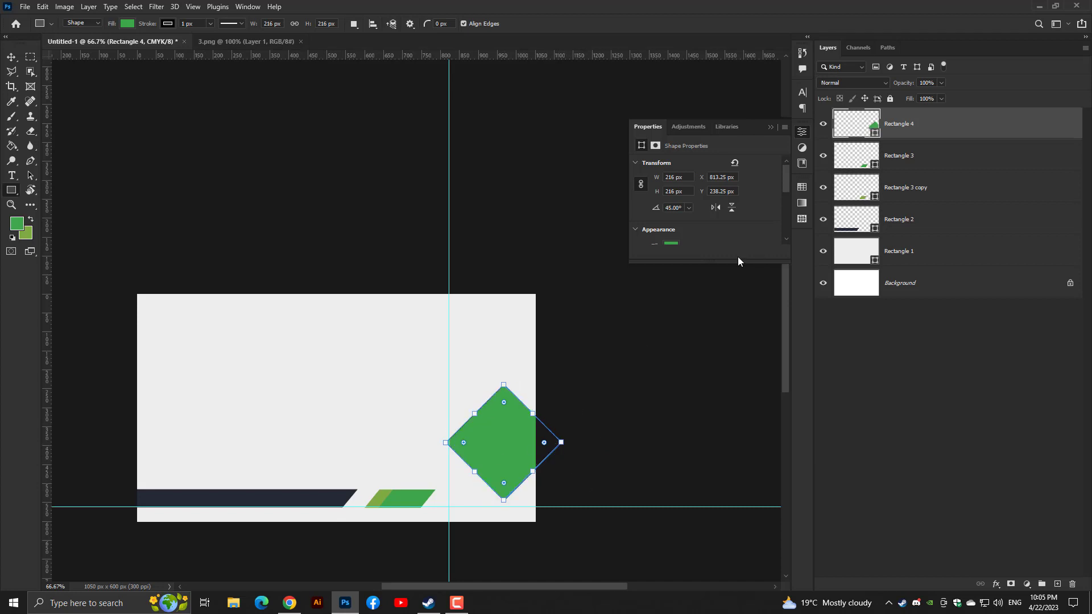
drag(560, 442, 763, 446)
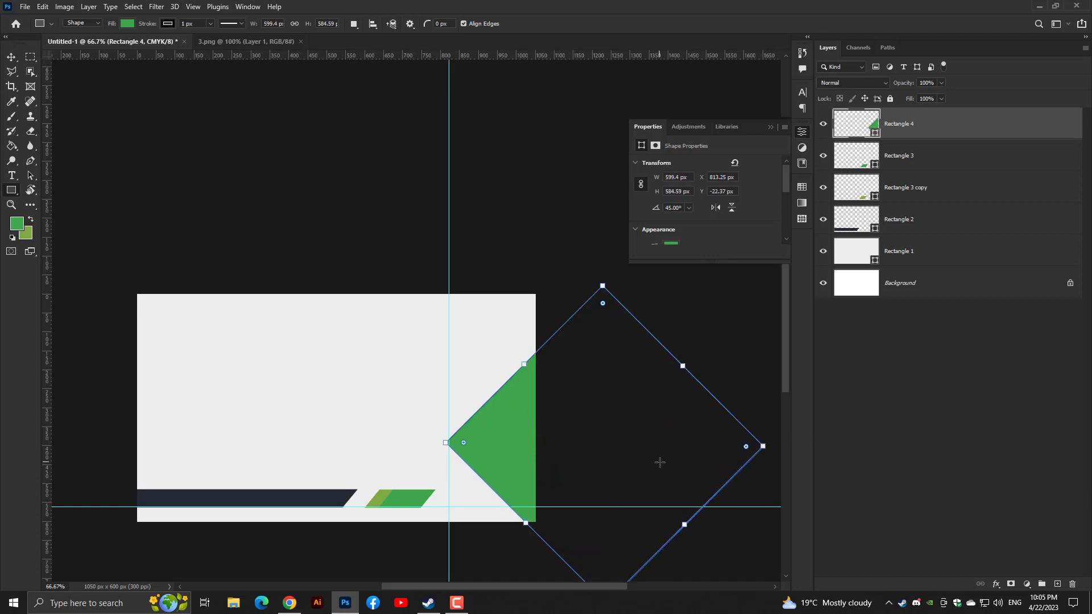
key(Return)
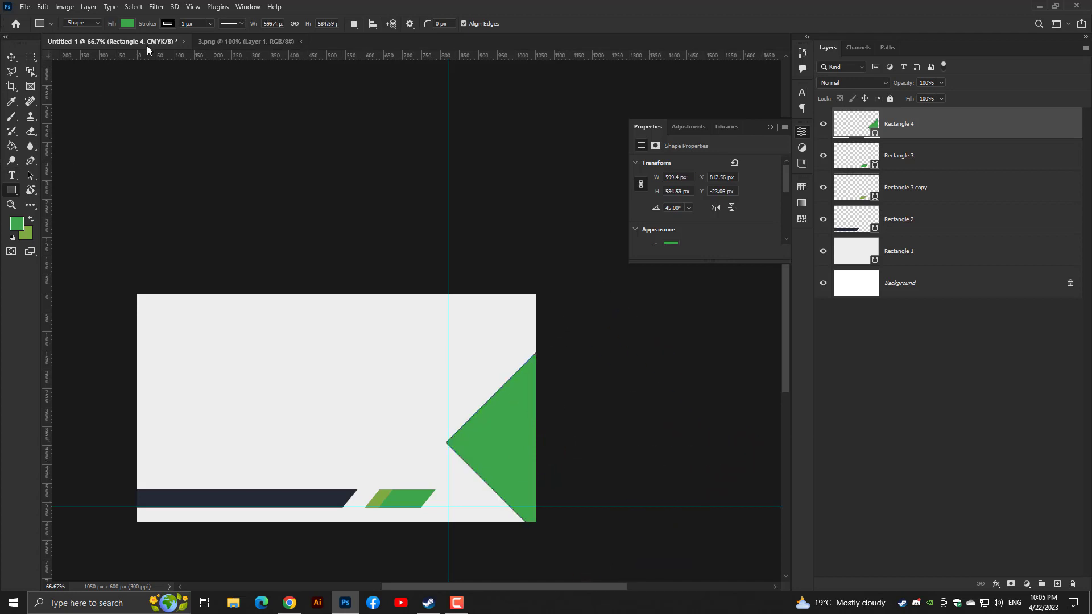
Remove the stroke from the large green diamond
click(166, 24)
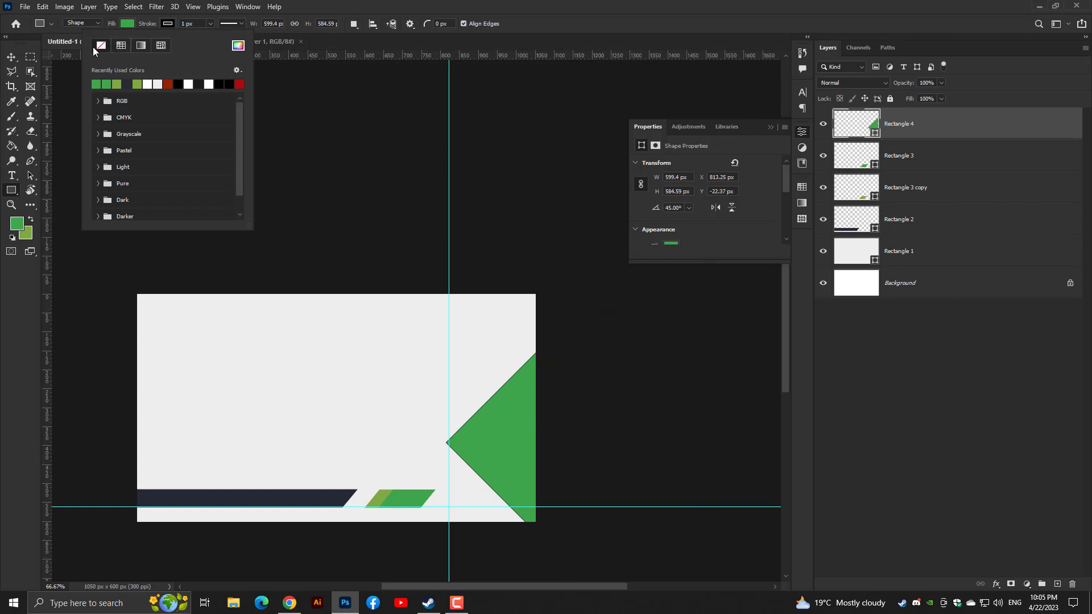
click(94, 46)
key(Return)
Move the green diamond down and left over the card's lower-right corner, to about X 710, Y 246 px
key(v)
drag(500, 518, 473, 546)
scroll(439, 511, up, 3)
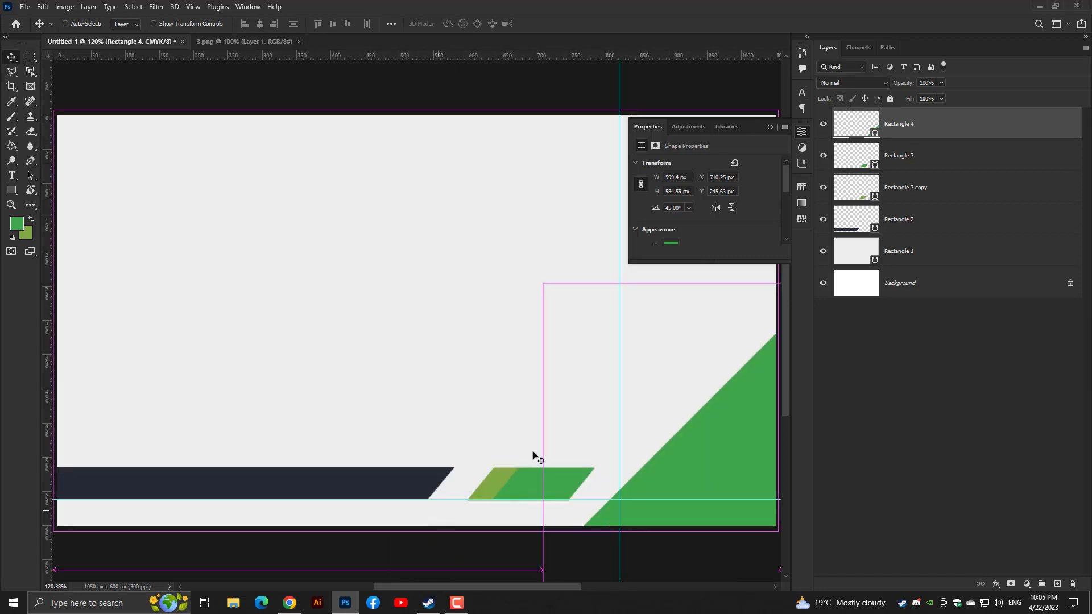
Remove the diamond's fill and give it a stroke in the recently used green
click(12, 189)
click(128, 24)
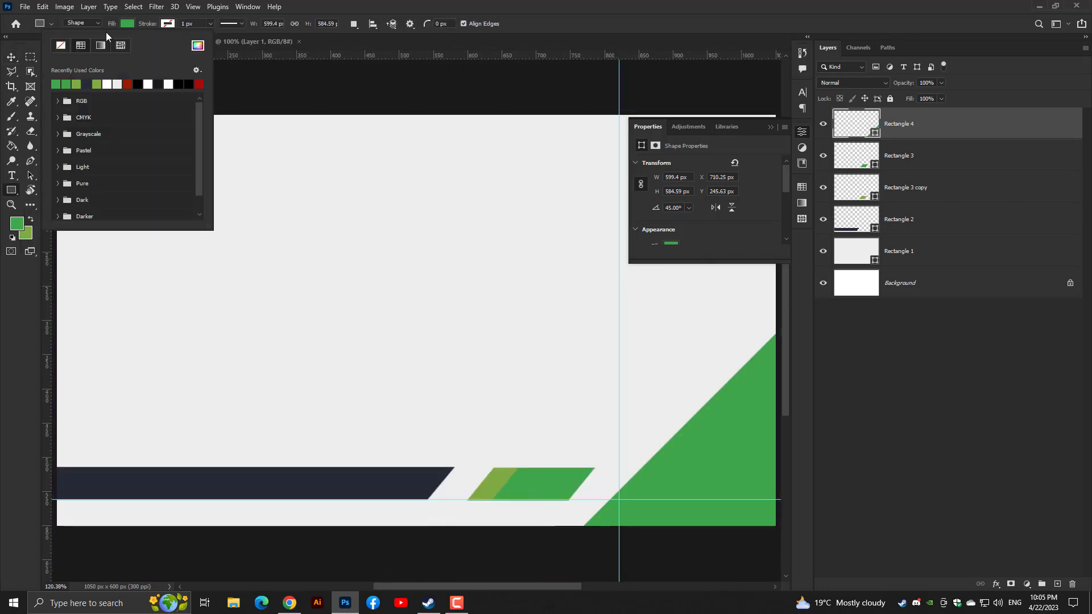
click(61, 46)
click(168, 24)
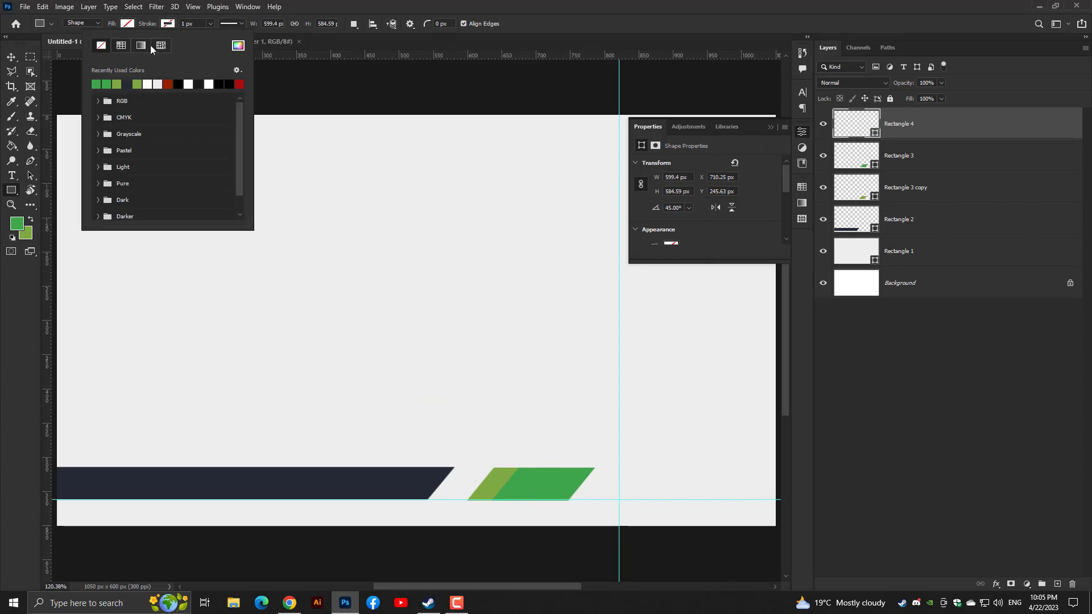
click(121, 49)
click(106, 85)
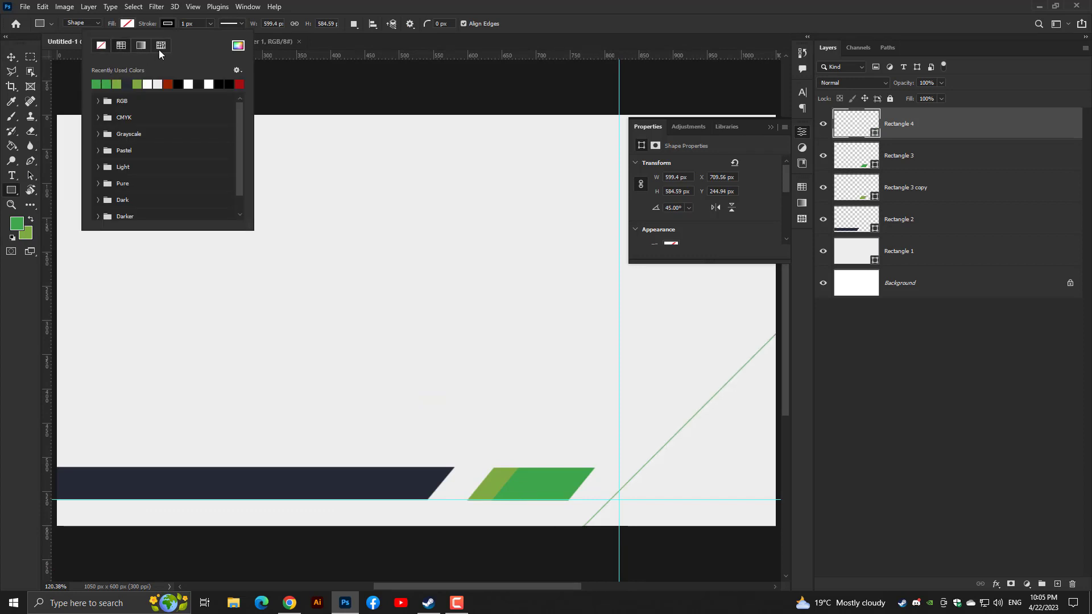
Set the diamond's stroke width to 3 px
click(209, 24)
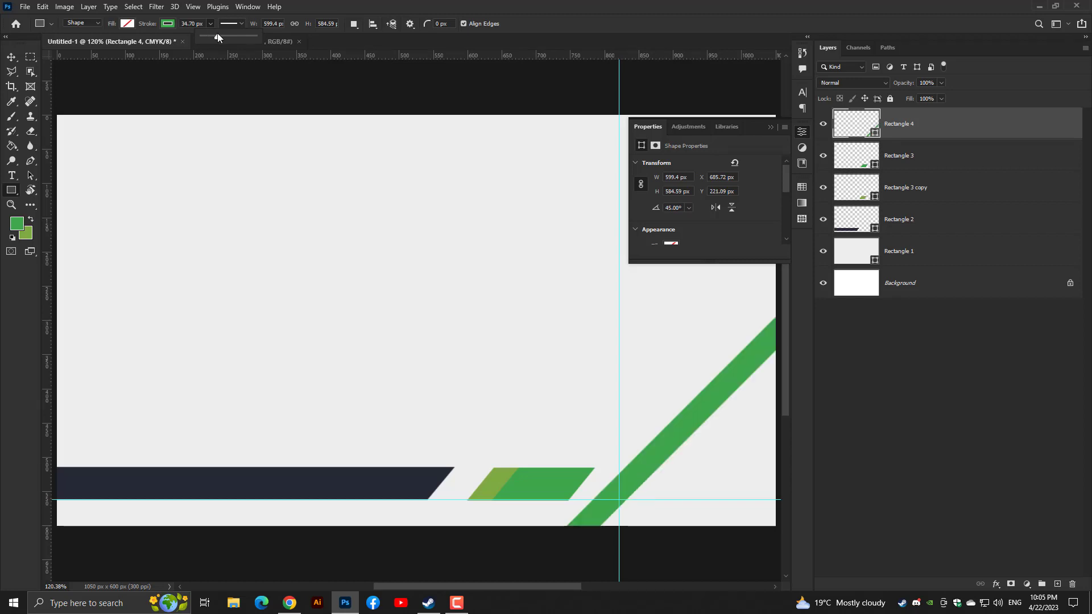
drag(217, 33, 212, 33)
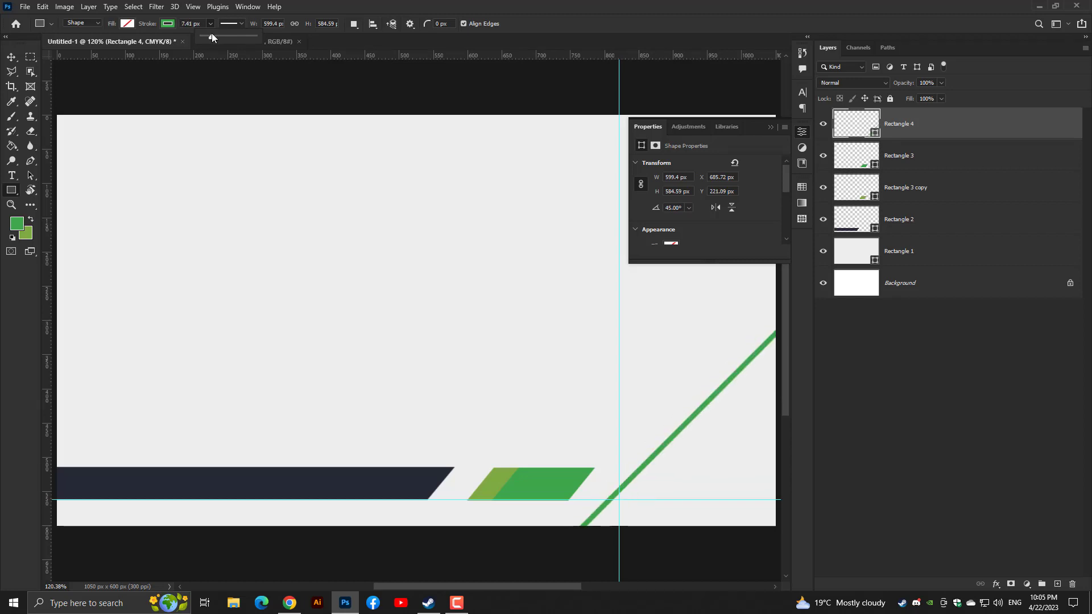
drag(212, 34, 211, 34)
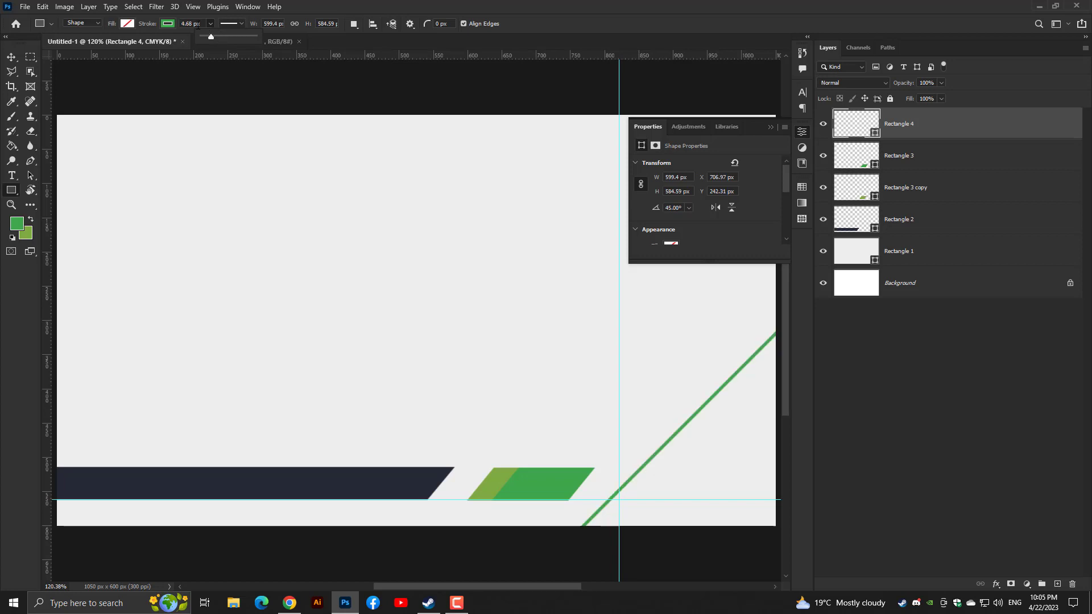
click(196, 25)
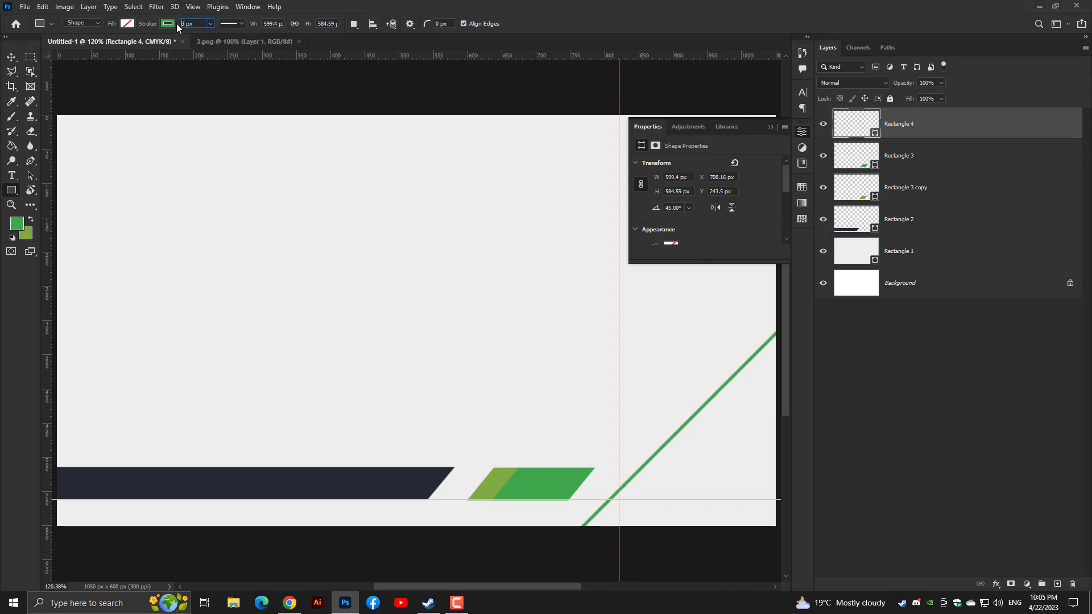
click(11, 57)
key(ctrl)
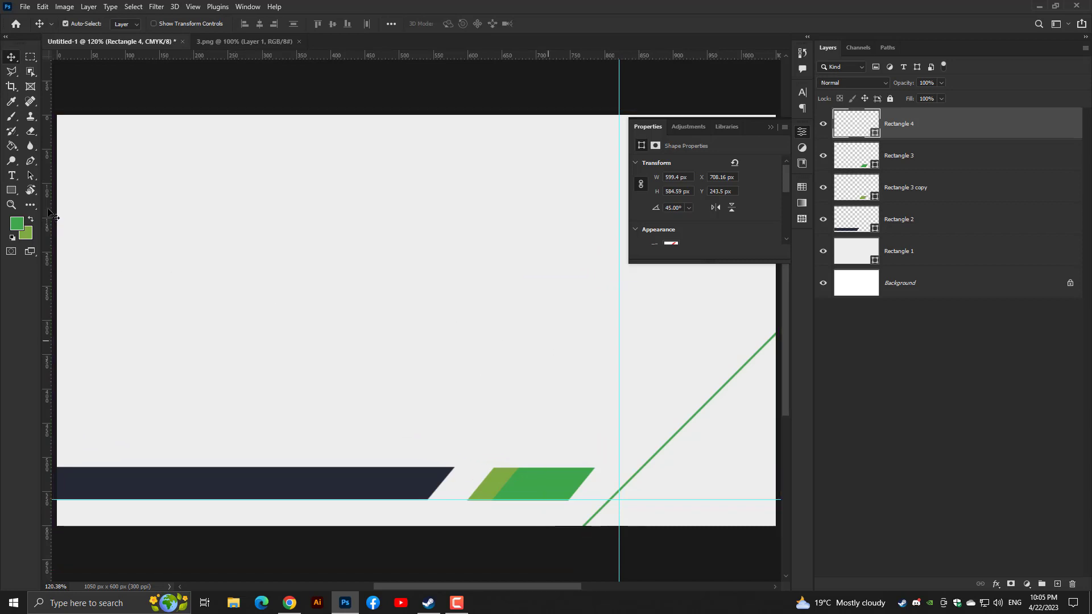
Draw a triangle about 287 × 248 px in the middle of the card, with an olive green fill and no stroke
click(12, 190)
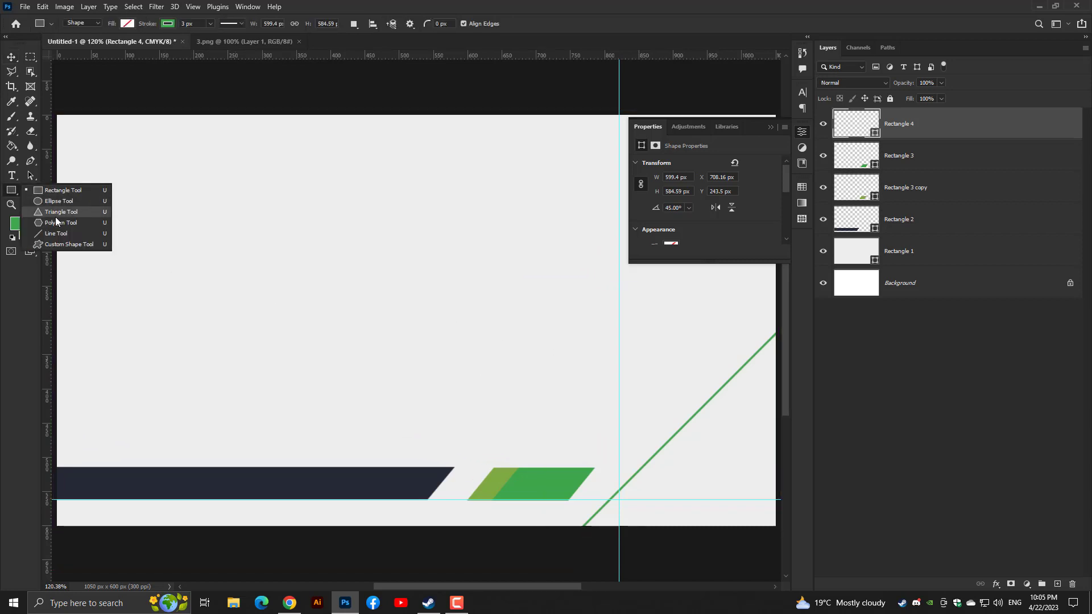
mouse_move(368, 258)
mouse_down()
mouse_move(590, 410)
mouse_move(747, 484)
mouse_up()
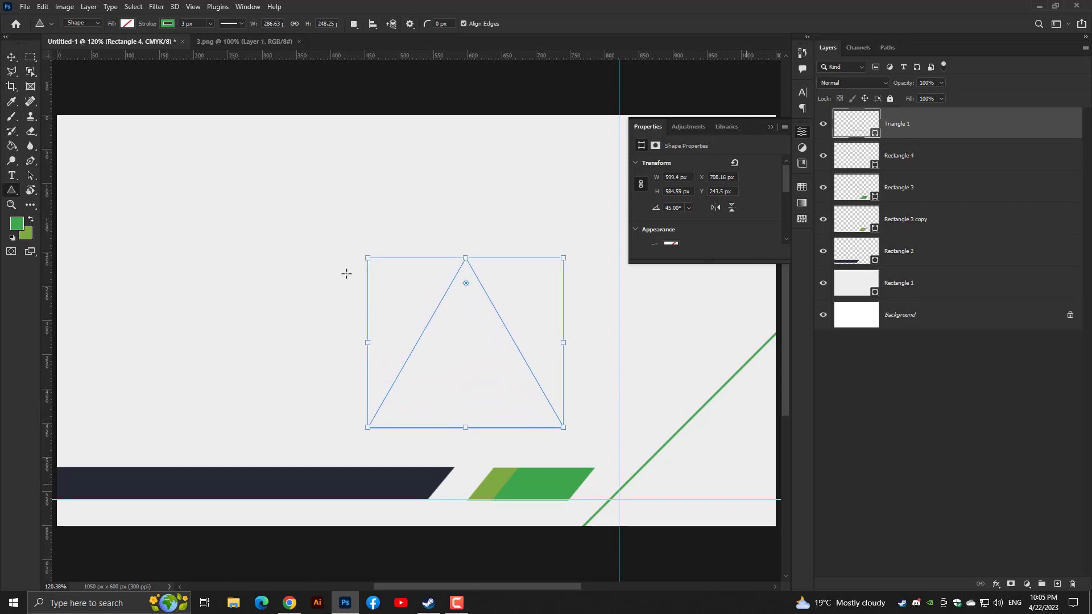
click(166, 24)
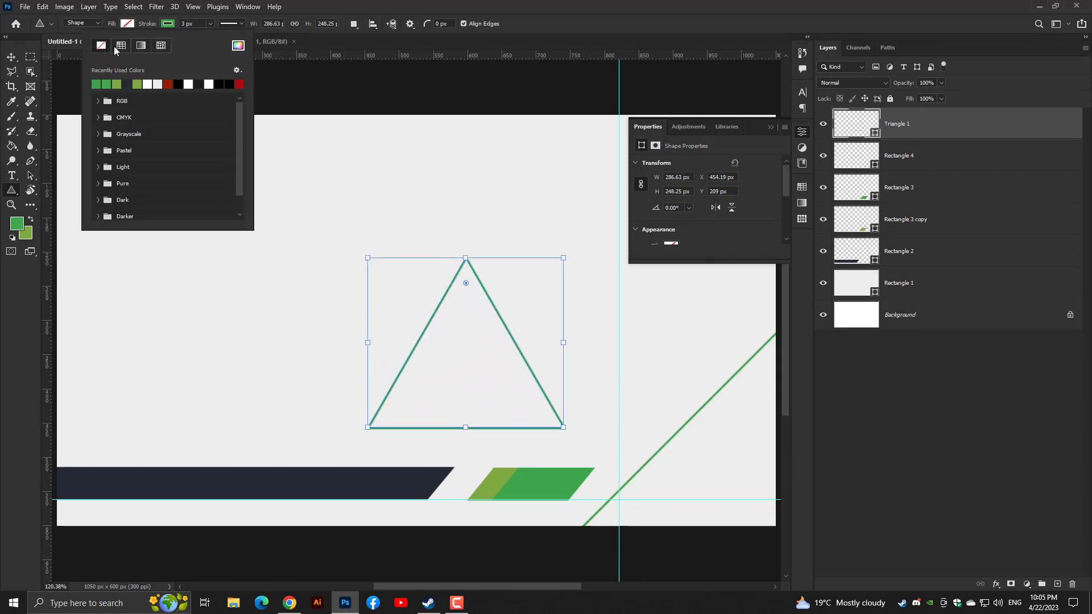
click(101, 46)
click(128, 24)
click(79, 85)
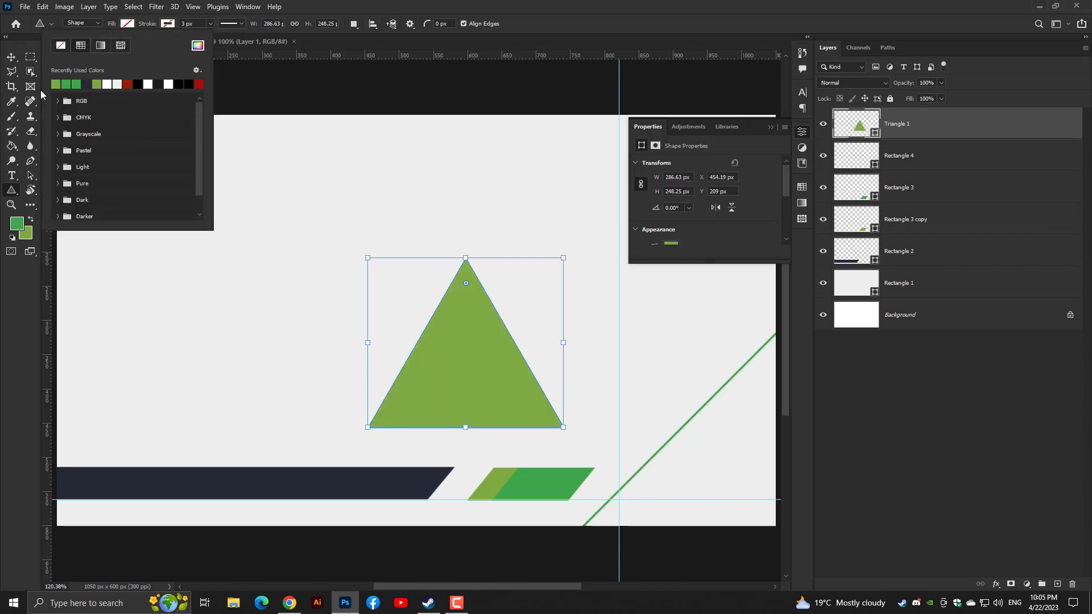
Move the triangle over the card's lower-right corner, resting on the horizontal guide at about X 768, Y 314 px
click(10, 57)
click(11, 57)
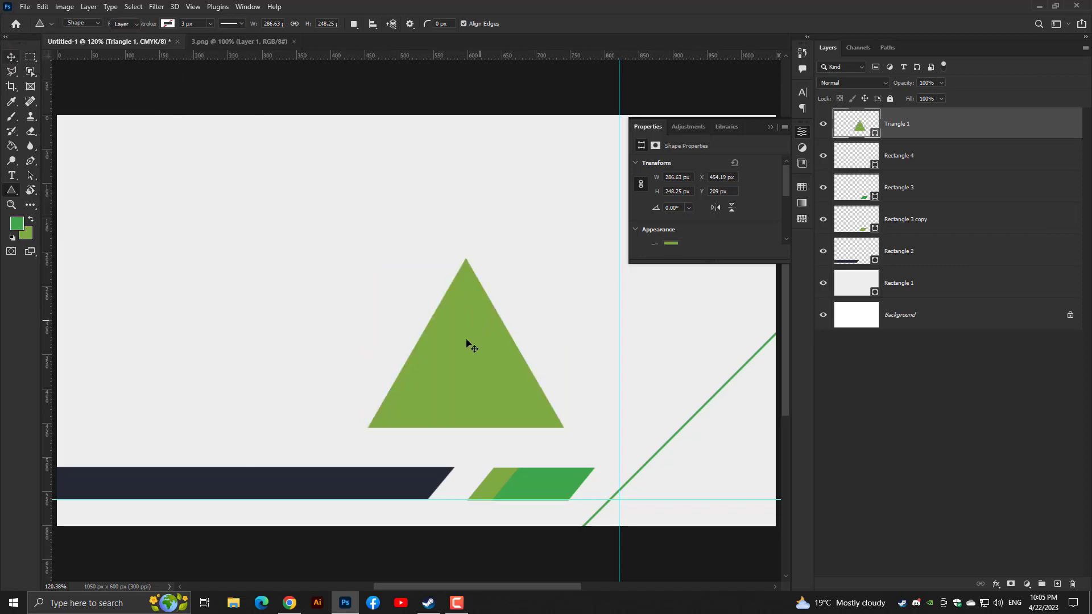
drag(468, 344, 683, 437)
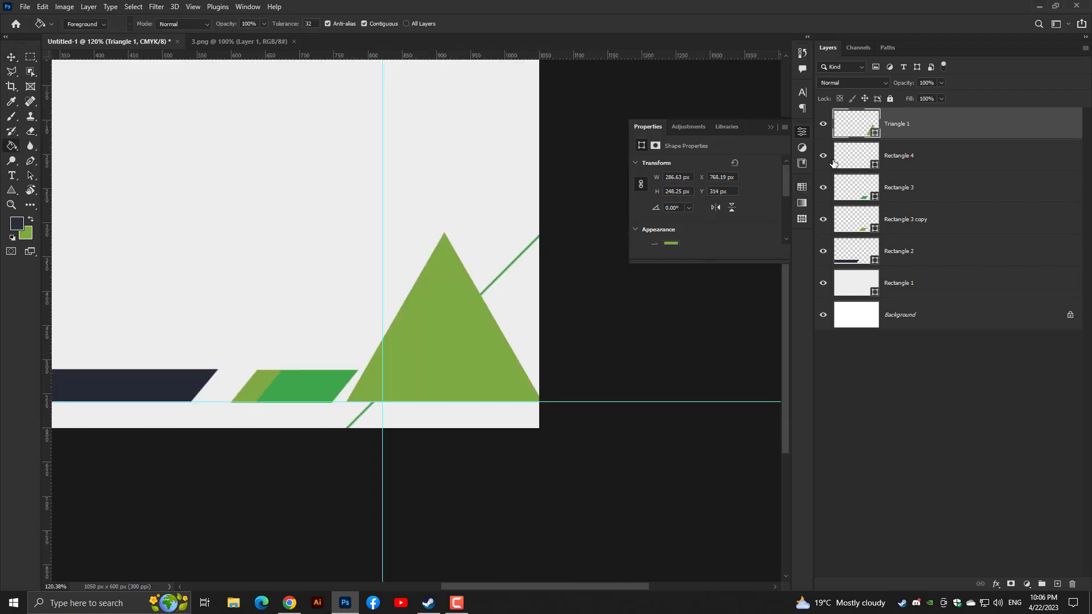
Change the triangle's fill to the dark slate colour #2a303b
click(17, 219)
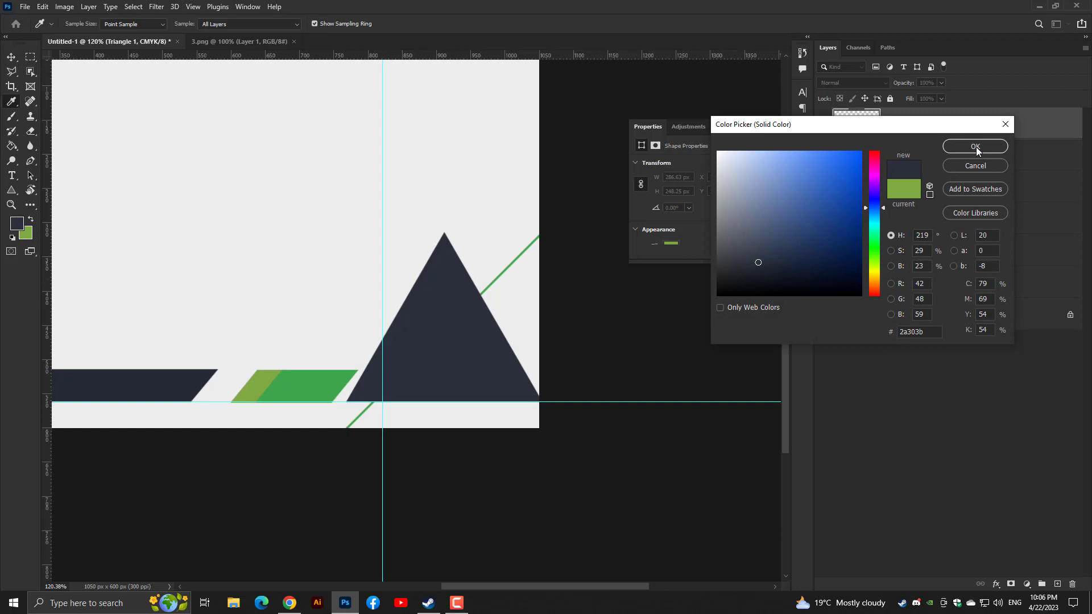
click(975, 146)
click(12, 57)
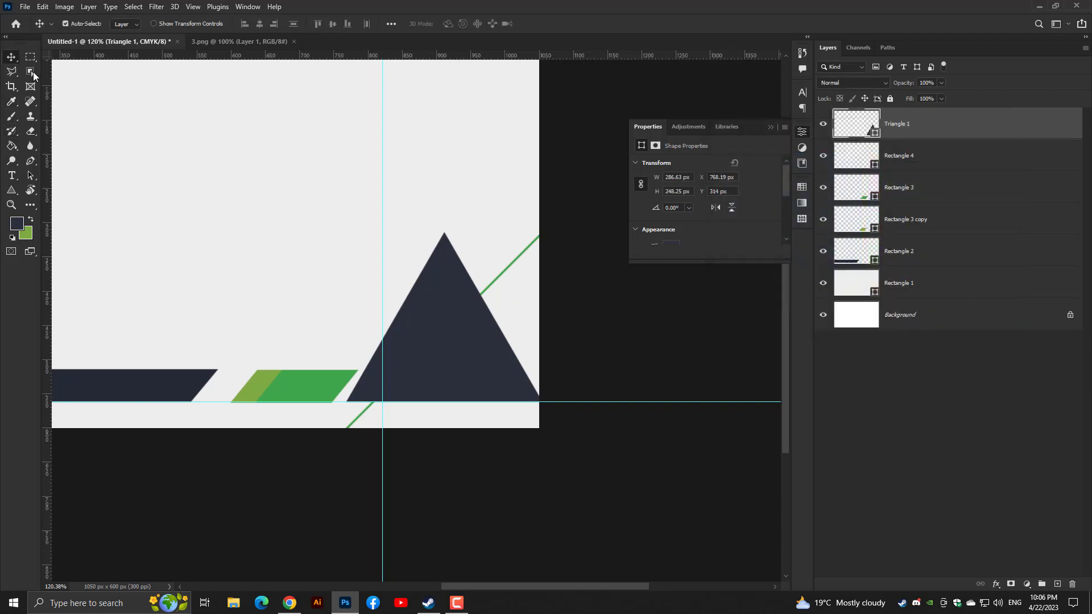
Skew the dark triangle about -13.4° and scale it to about 102% × 80%, with its slanted edge parallel to the green line
key(ctrl+t)
drag(444, 238, 486, 245)
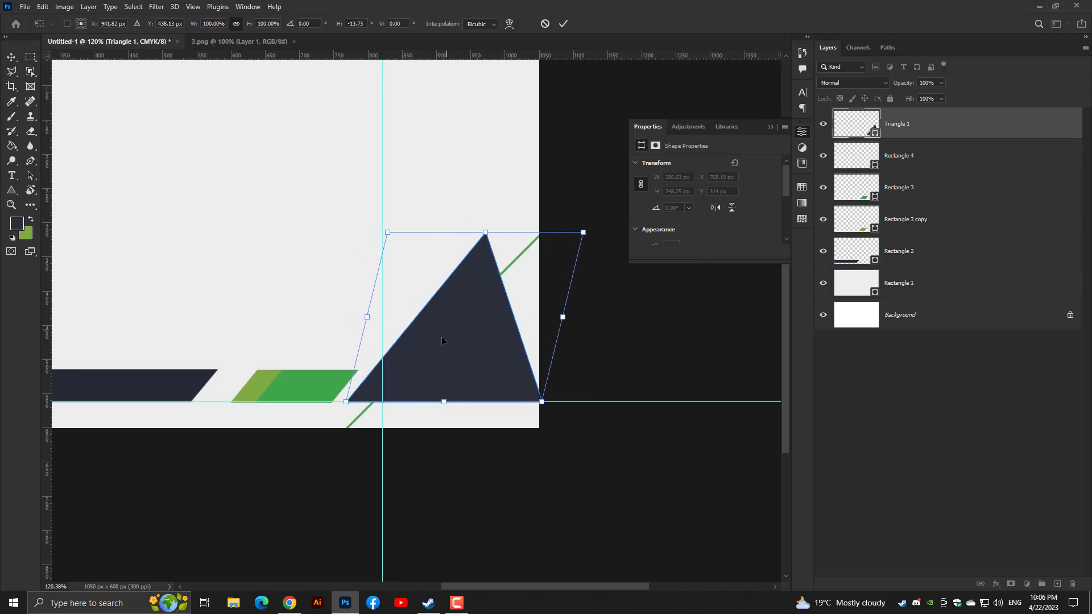
drag(445, 341, 506, 342)
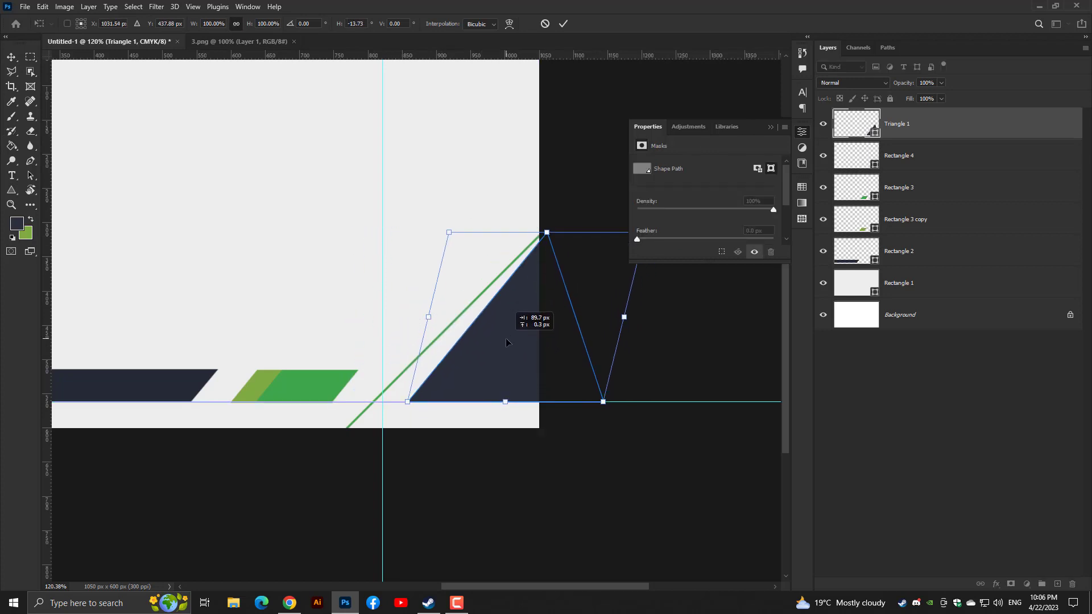
drag(547, 233, 546, 285)
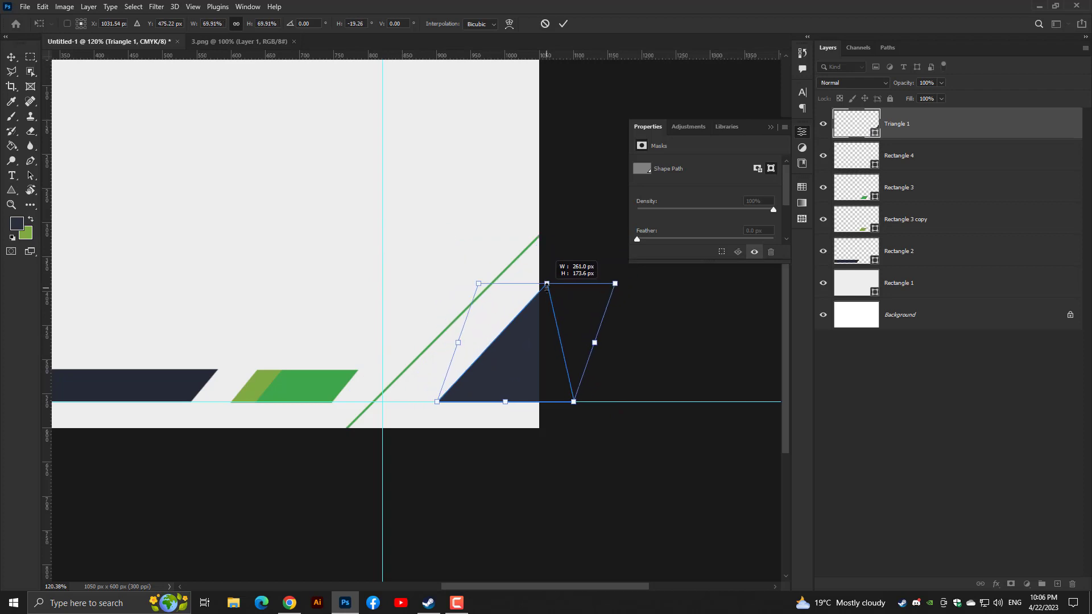
drag(594, 343, 659, 343)
drag(533, 392, 526, 364)
drag(572, 227, 573, 266)
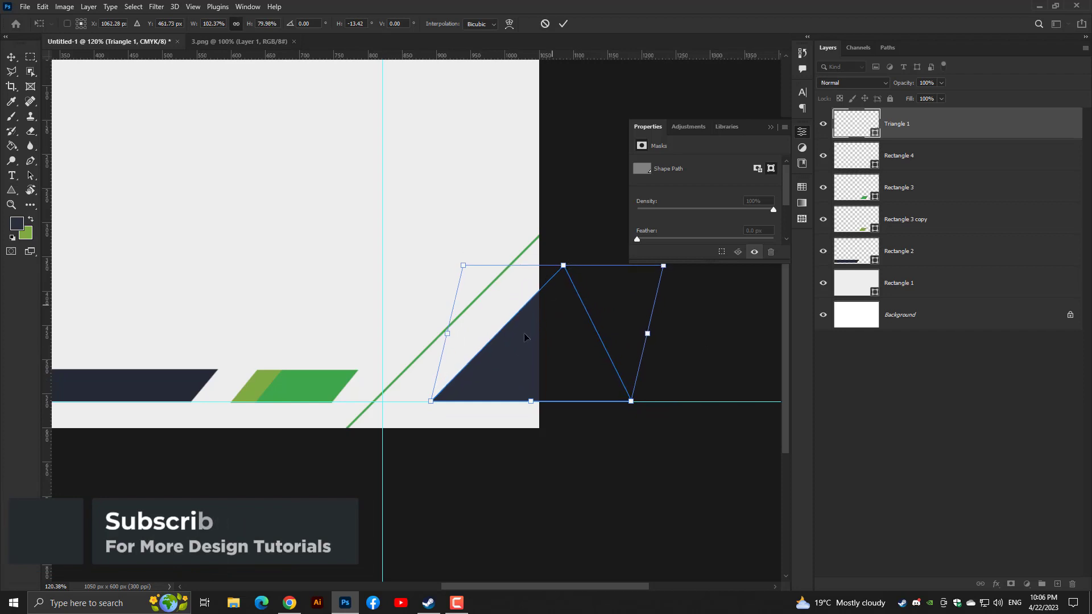
drag(524, 338, 474, 349)
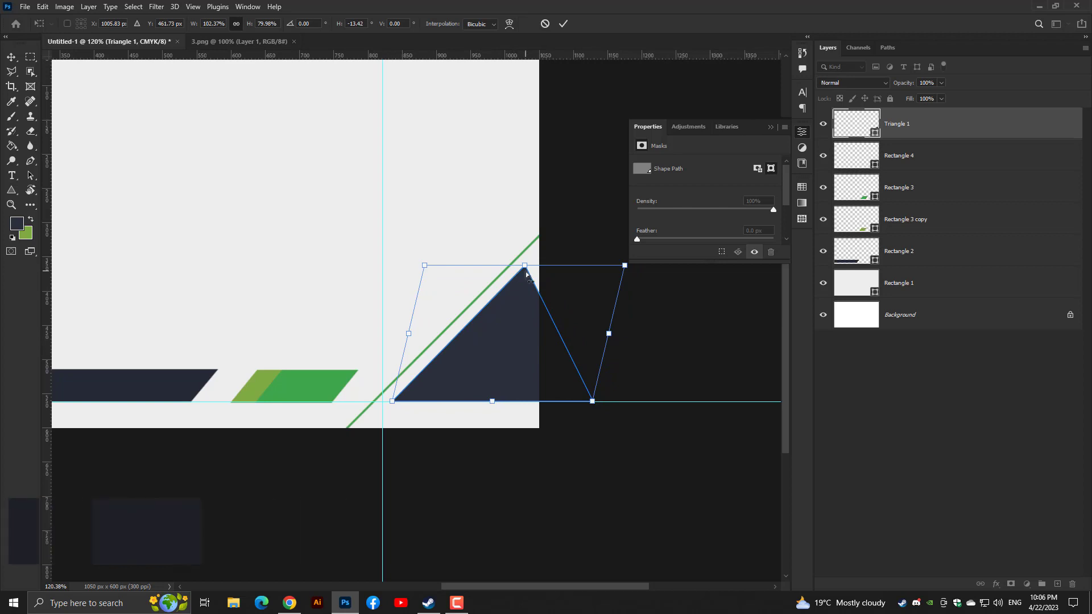
key(Return)
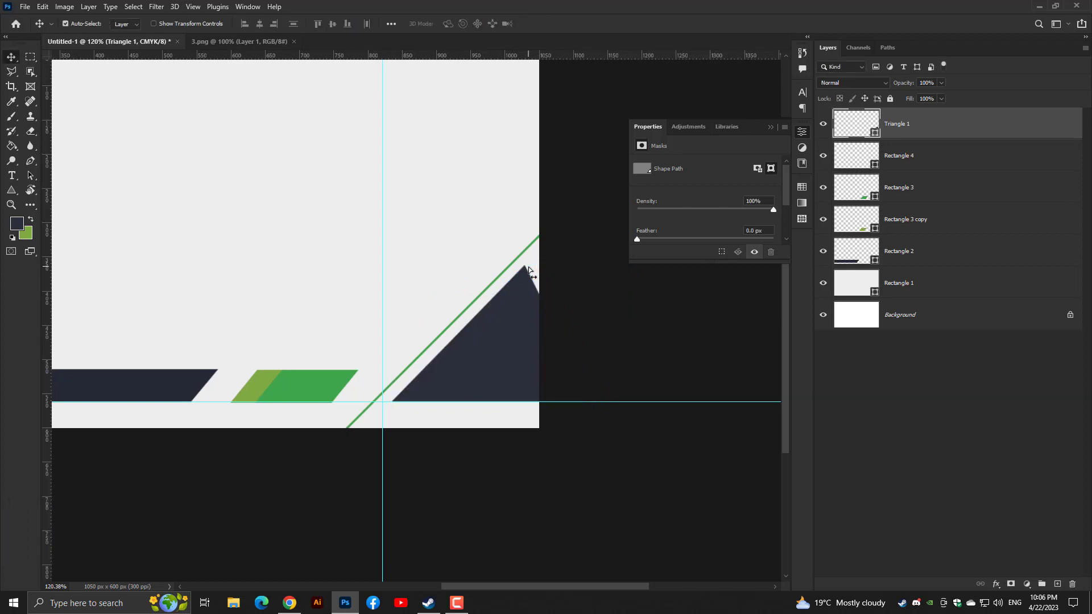
Enlarge the dark triangle proportionally to about 129% and place it past the card's right edge with its base on the horizontal guide
key(ctrl+t)
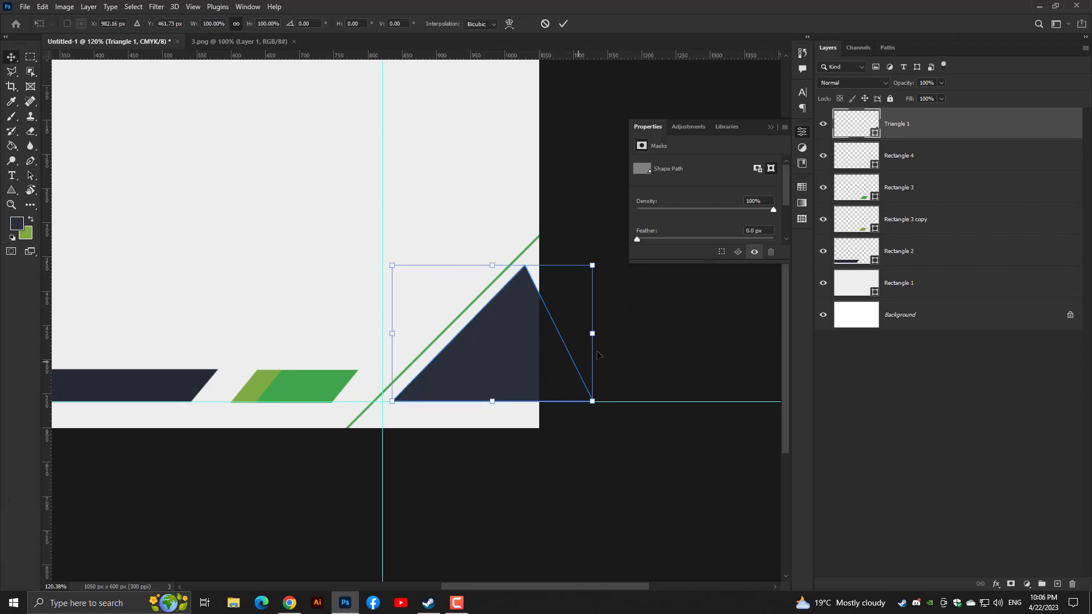
drag(592, 333, 690, 341)
key(ctrl+z)
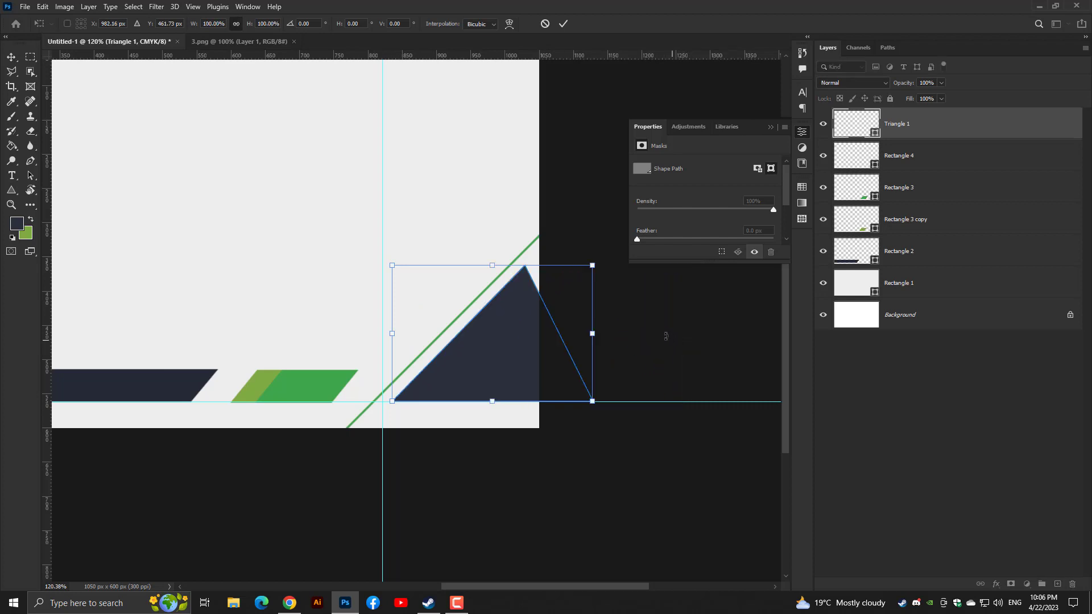
drag(597, 327, 651, 330)
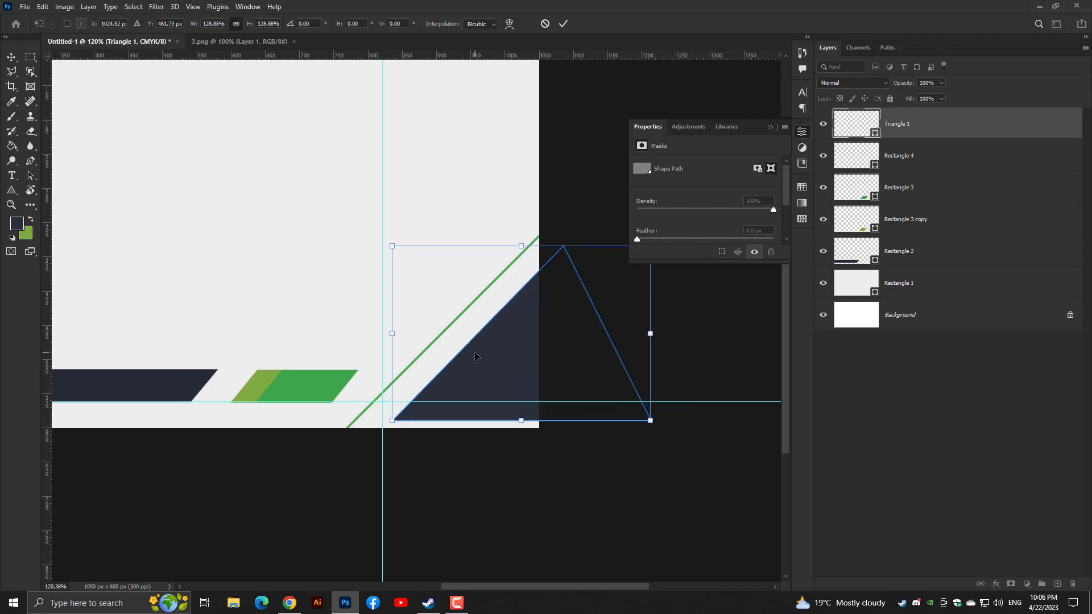
drag(475, 355, 484, 339)
key(Return)
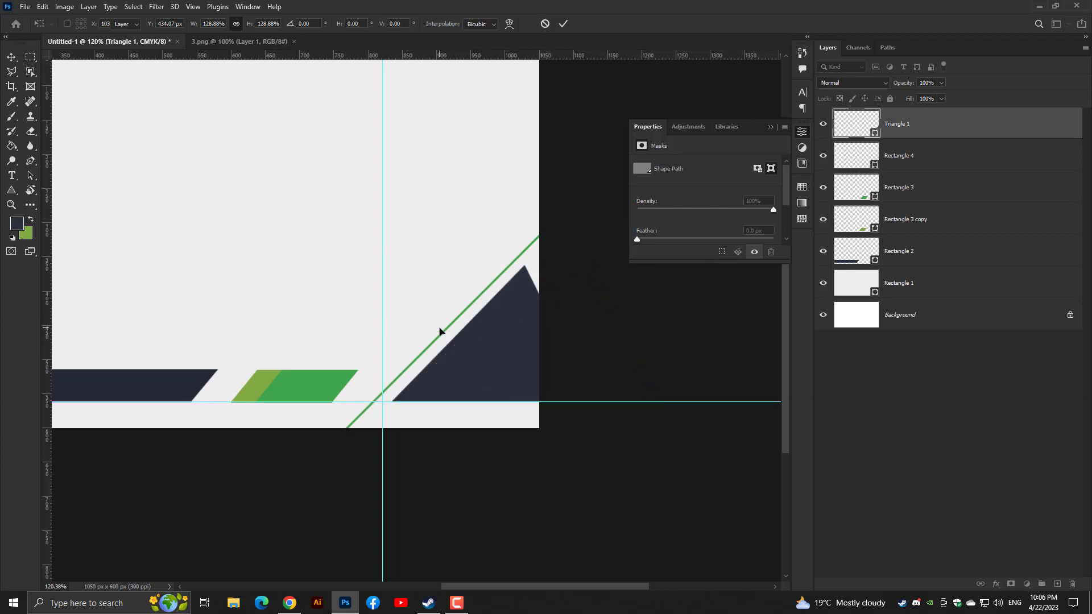
Duplicate the dark triangle and fill the copy with green #3fa64d sampled from the parallelogram
key(ctrl+0)
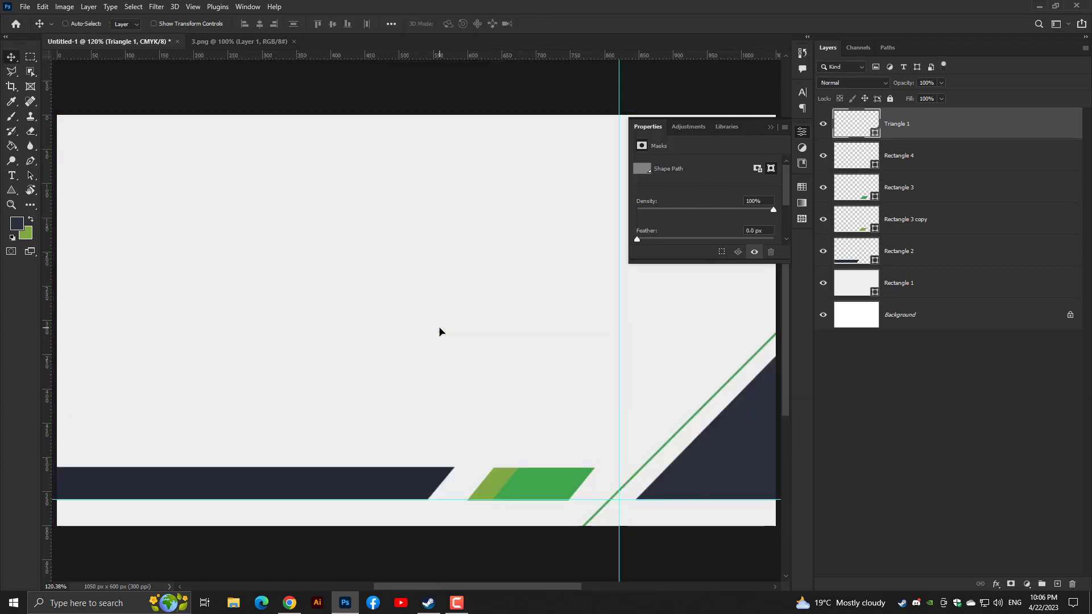
drag(570, 389, 219, 345)
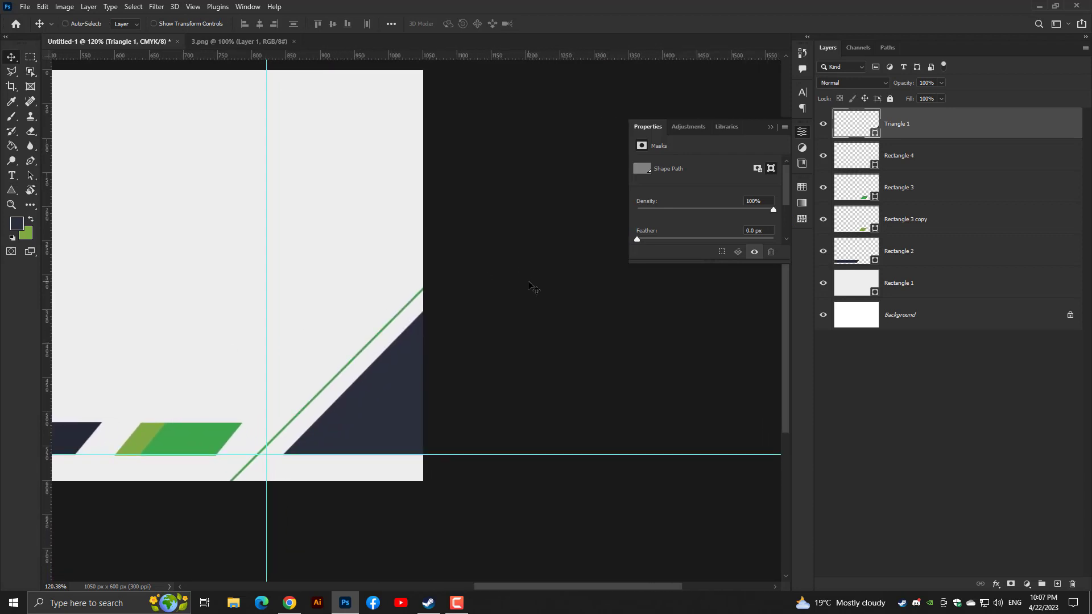
key(ctrl+j)
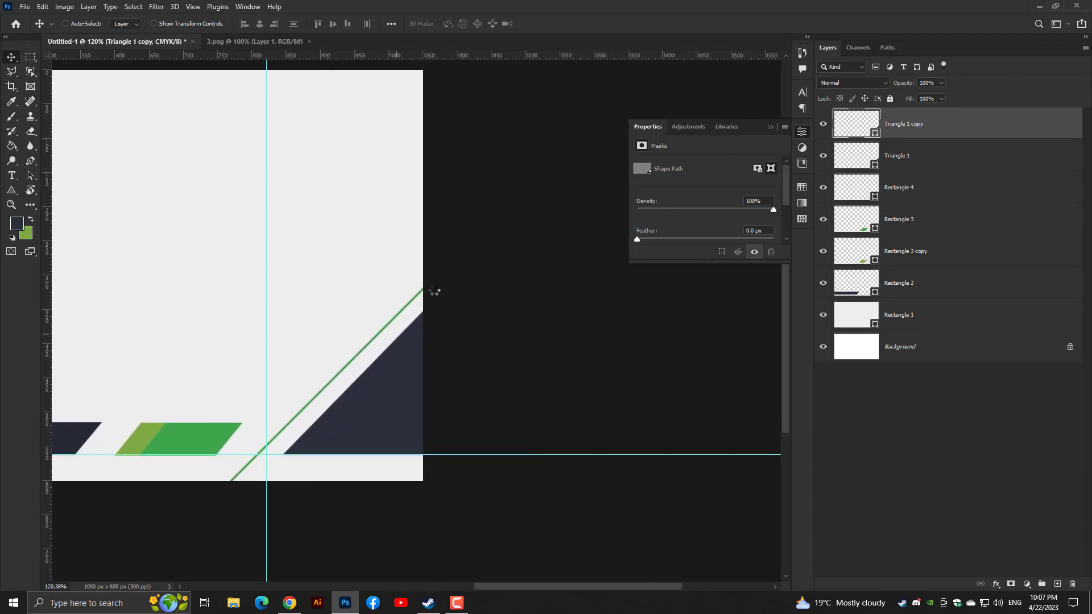
key(t)
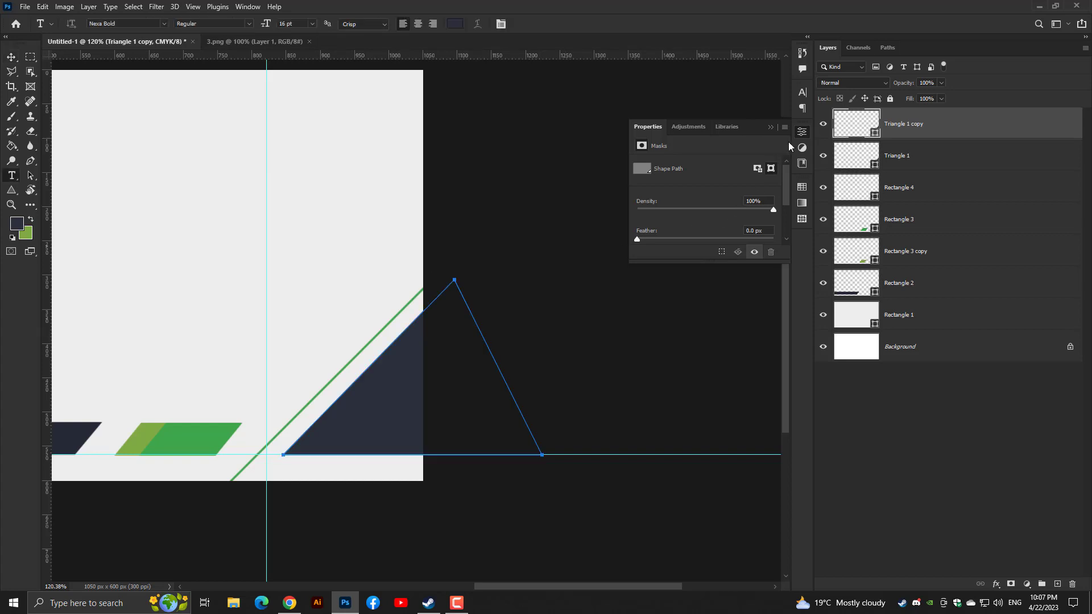
double_click(848, 128)
click(224, 425)
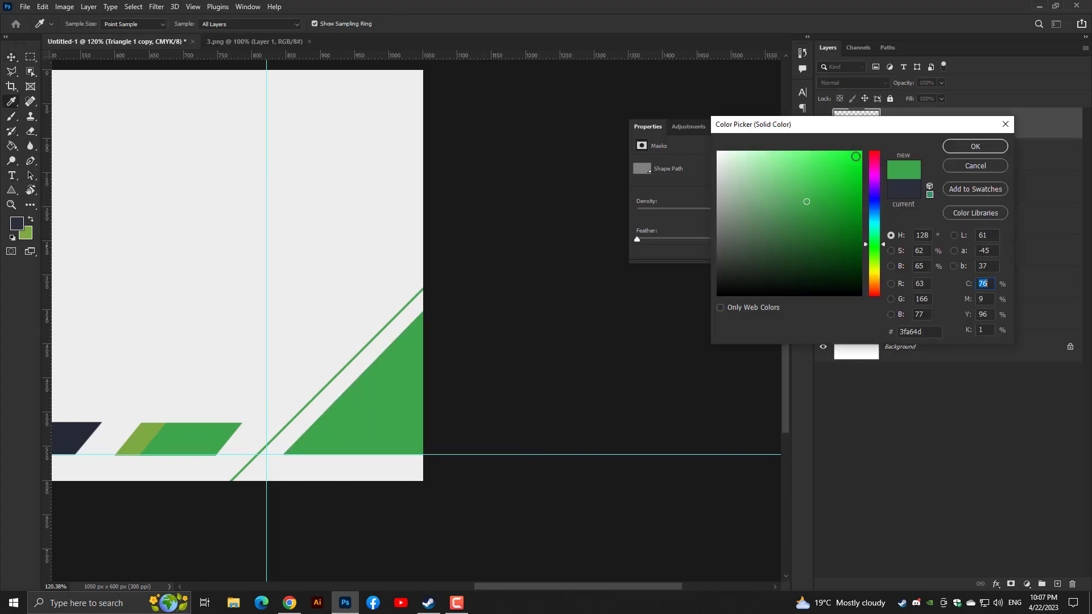
click(975, 147)
Scale the green triangle copy to about 57% and position it inside the dark triangle, leaving a dark border
key(v)
key(ctrl+t)
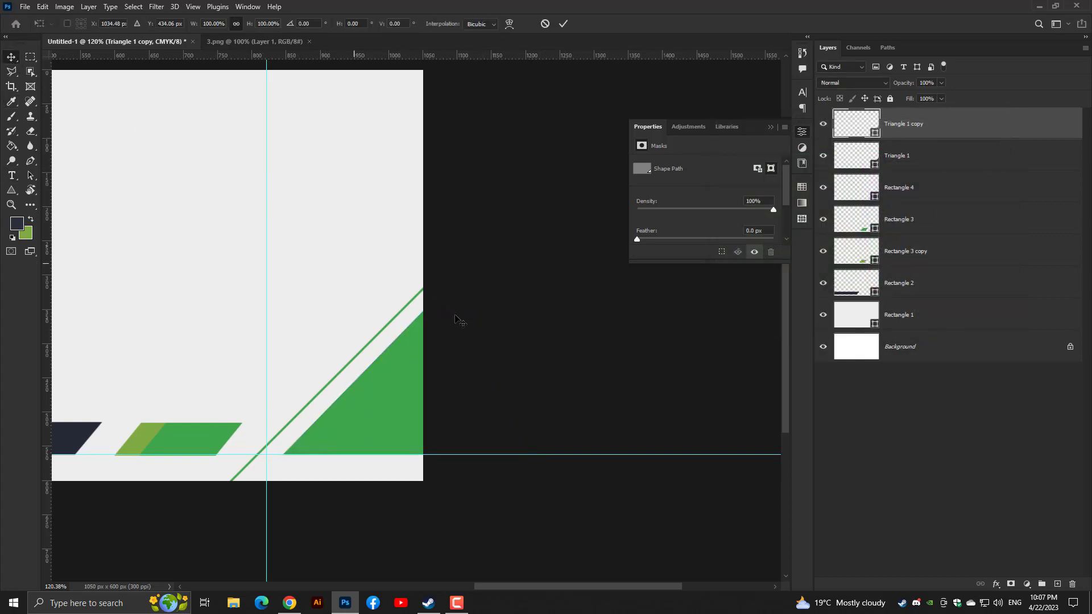
drag(542, 280, 491, 353)
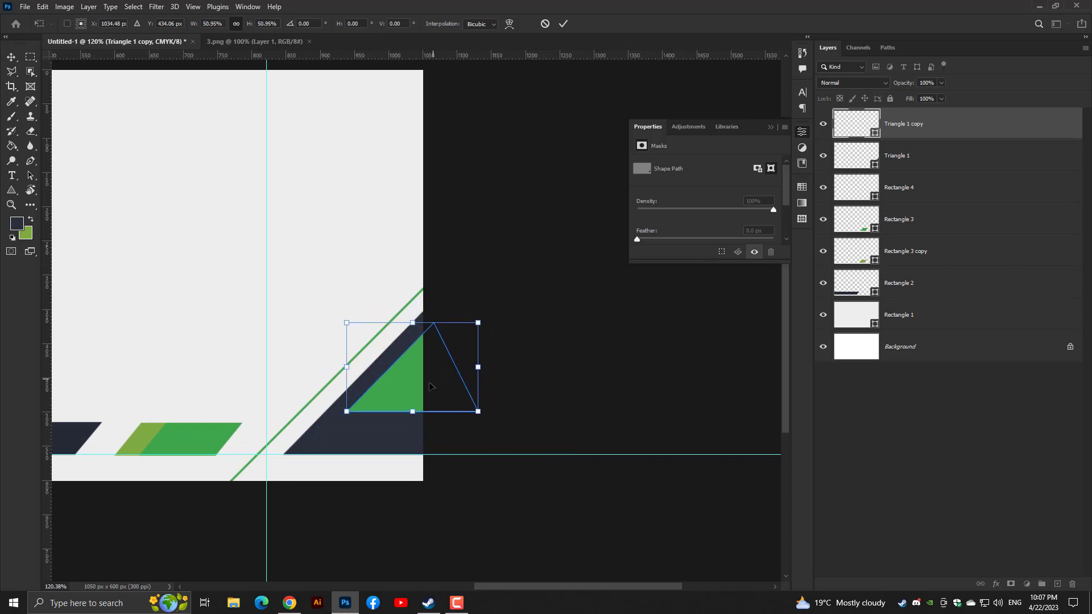
drag(428, 386, 475, 393)
key(Up)
key(Up)
key(Up)
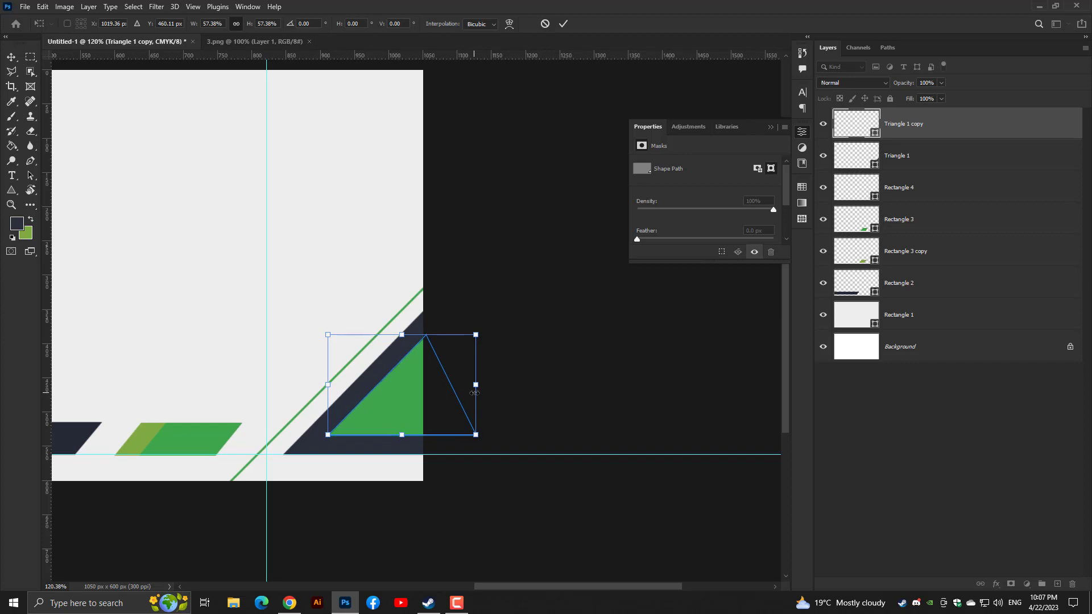
key(Return)
Change the inner triangle's fill to light grey #eeedee sampled from the card background
scroll(475, 393, left, 5)
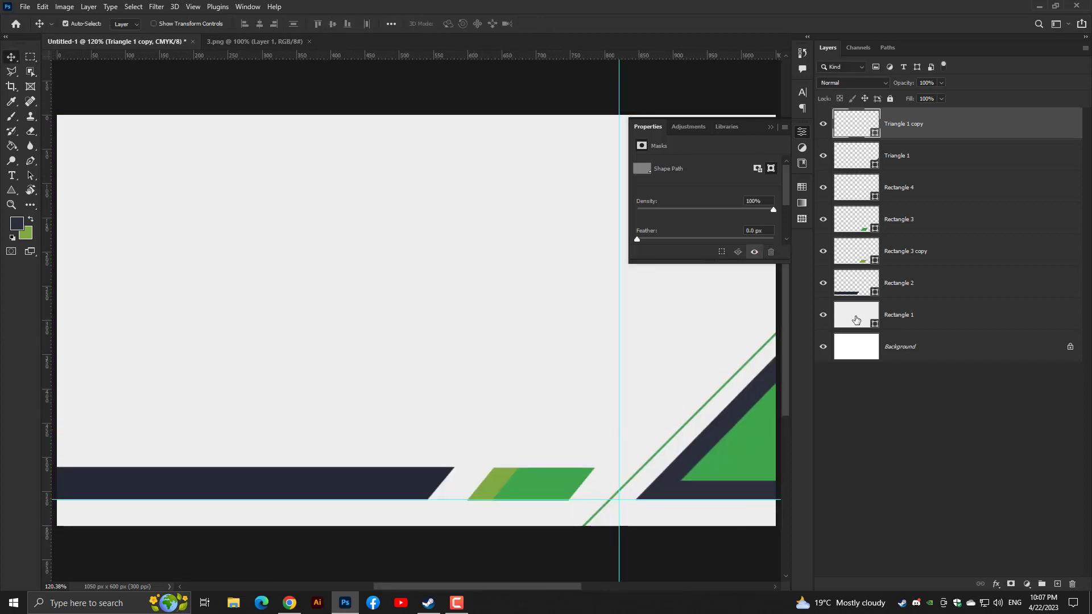
double_click(855, 123)
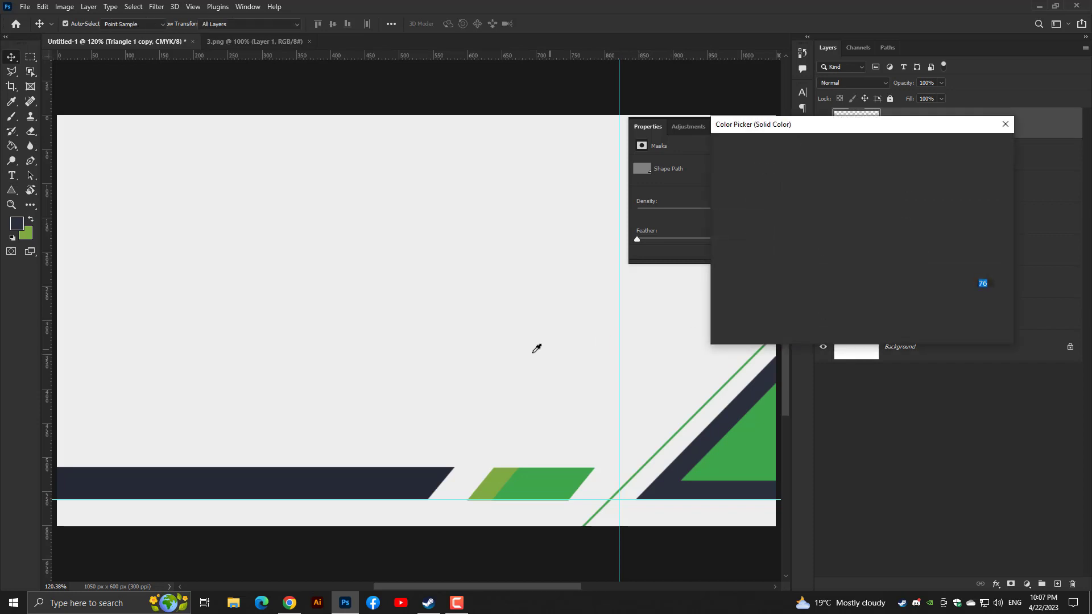
click(536, 348)
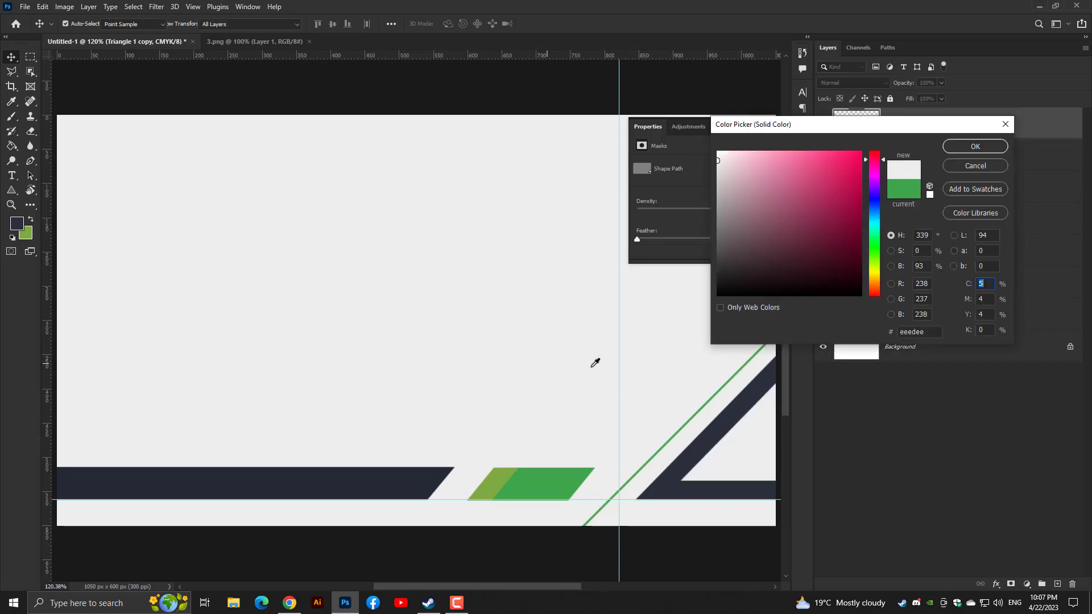
click(980, 152)
Duplicate the light grey inner triangle and fill the copy with green #3fa64d sampled from the parallelogram
scroll(581, 341, right, 4)
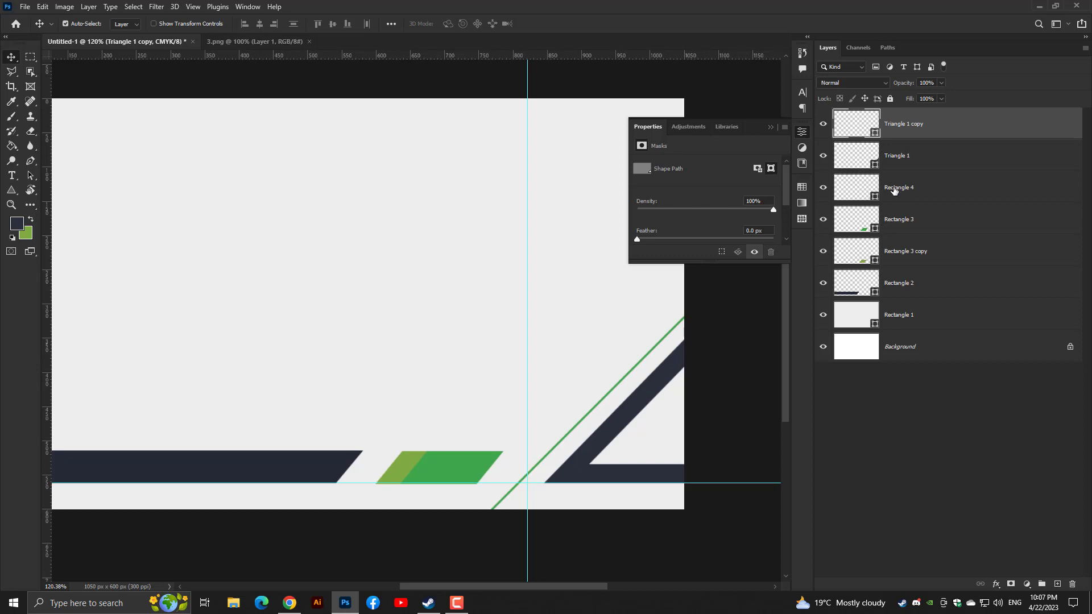
key(ctrl+j)
double_click(853, 135)
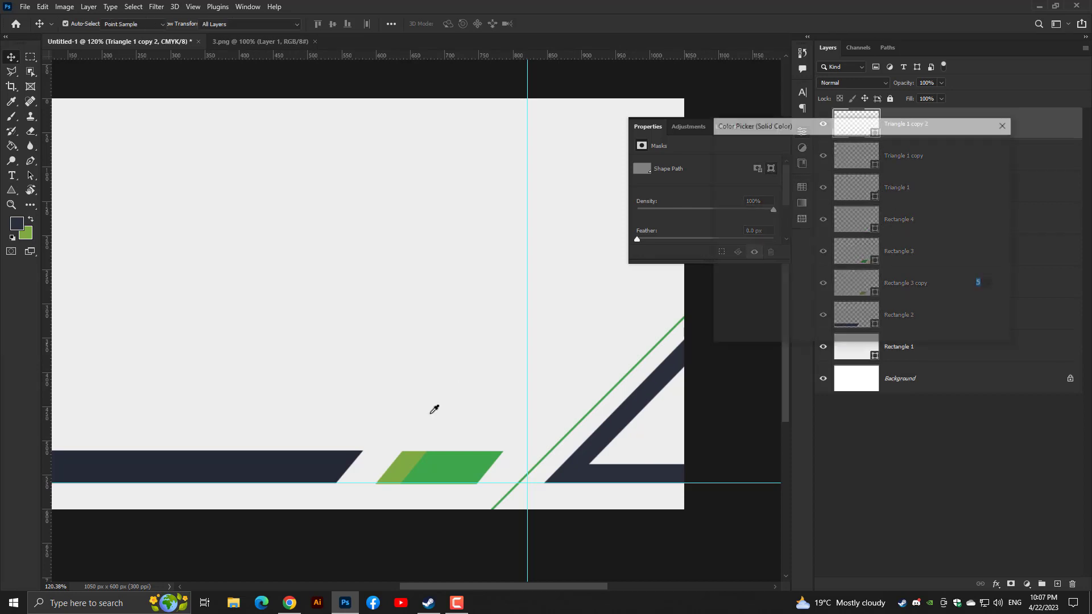
click(450, 455)
click(976, 148)
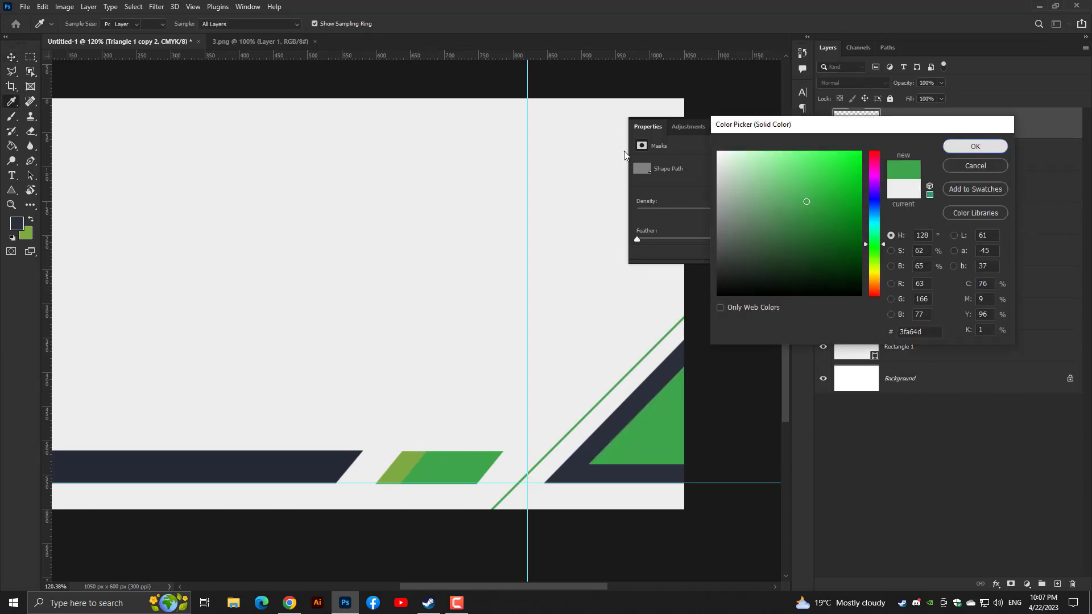
Scale the new green triangle to about 68% and position it inside the light grey triangle at the card's right edge
key(ctrl+t)
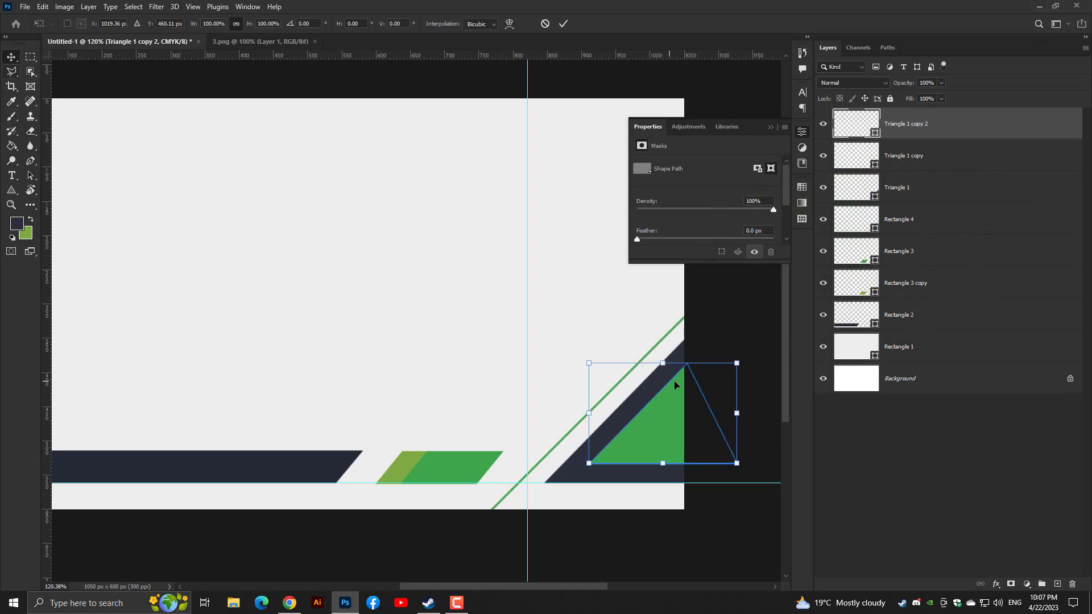
drag(590, 414, 655, 438)
key(Up)
key(Up)
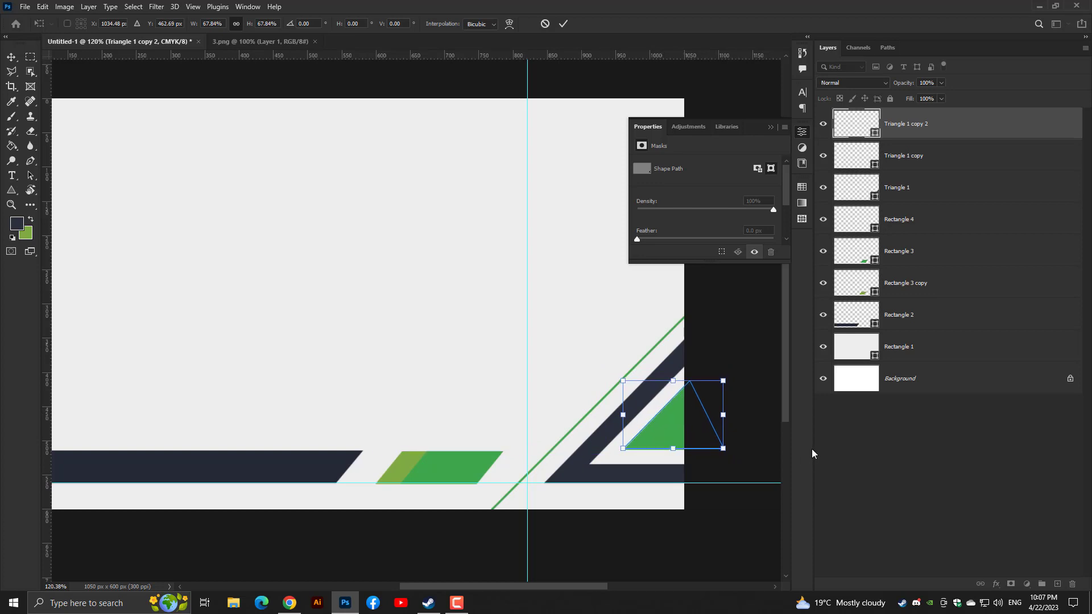
key(Return)
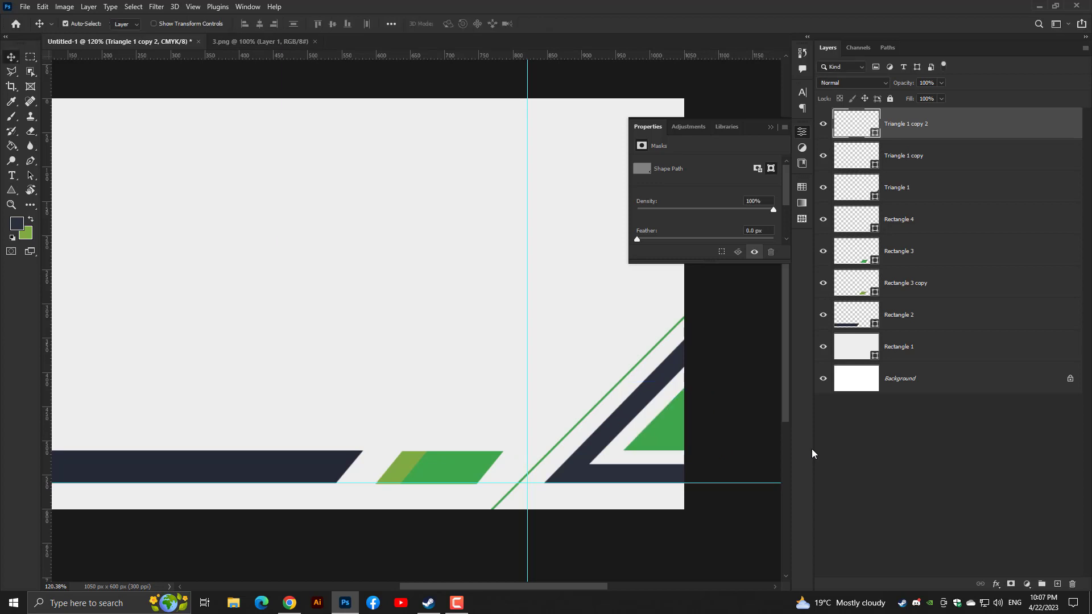
Collapse the floating shape properties and remove the vertical guide from the card
key(ctrl+minus)
key(ctrl+minus)
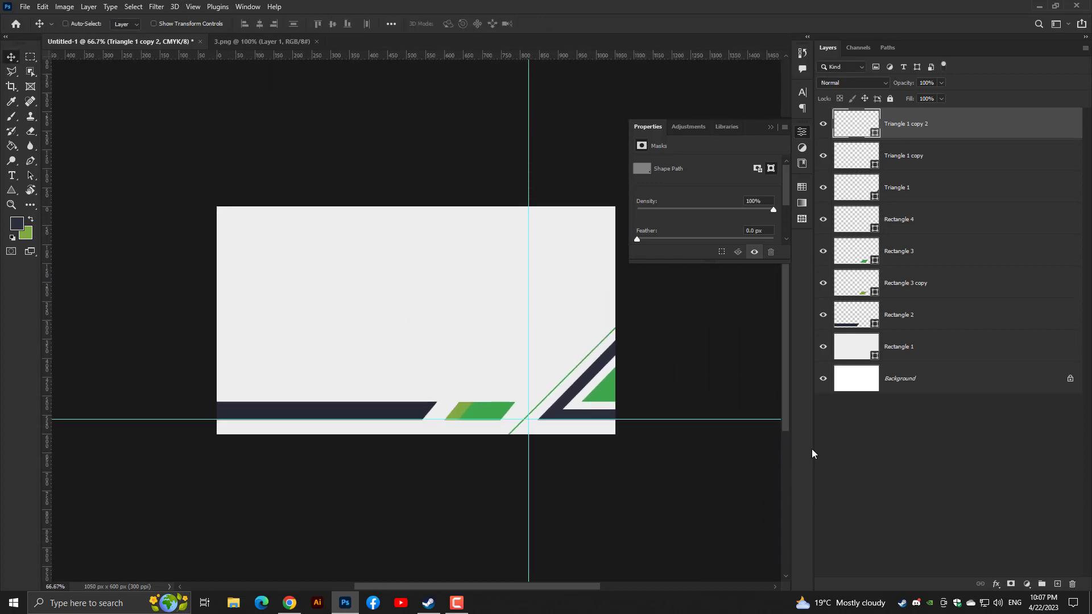
key(ctrl+plus)
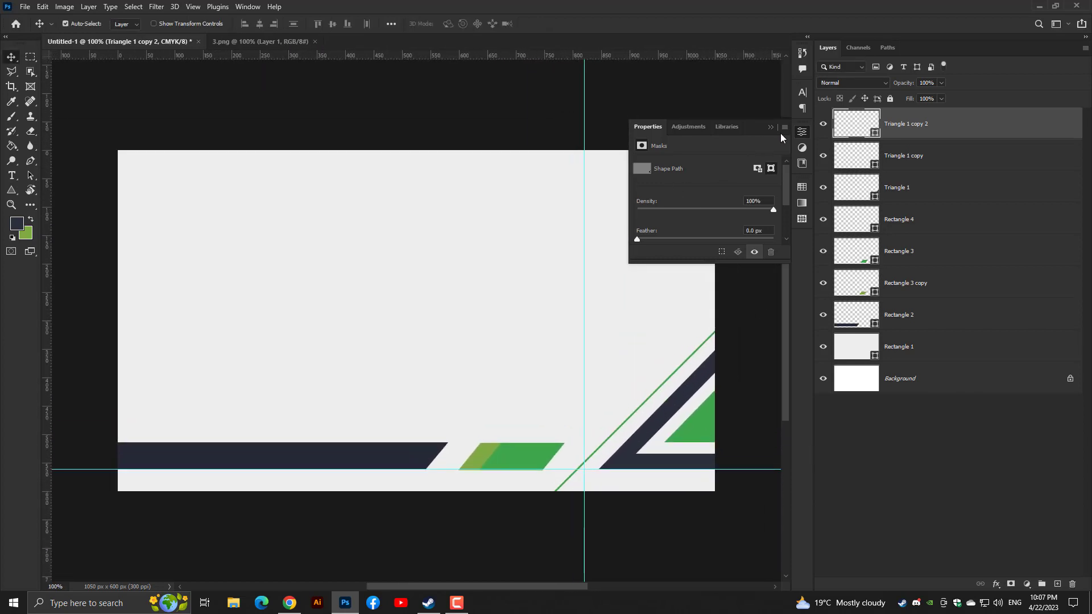
click(771, 129)
drag(584, 217, 8, 176)
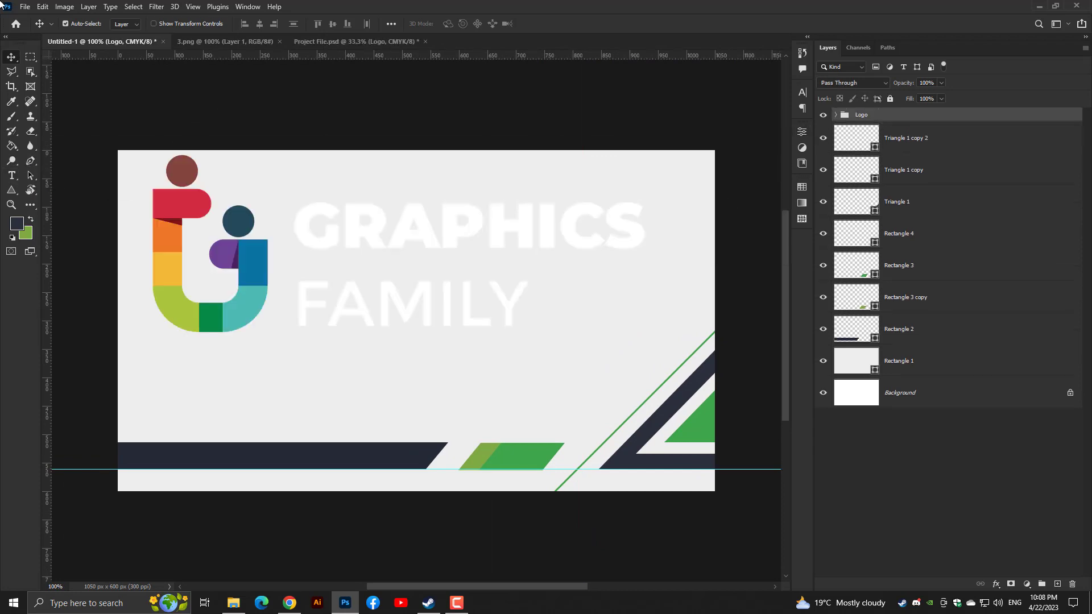
Recolor the GRAPHICS FAMILY logo text to dark #252b35 and collapse the Logo group
click(14, 178)
click(313, 224)
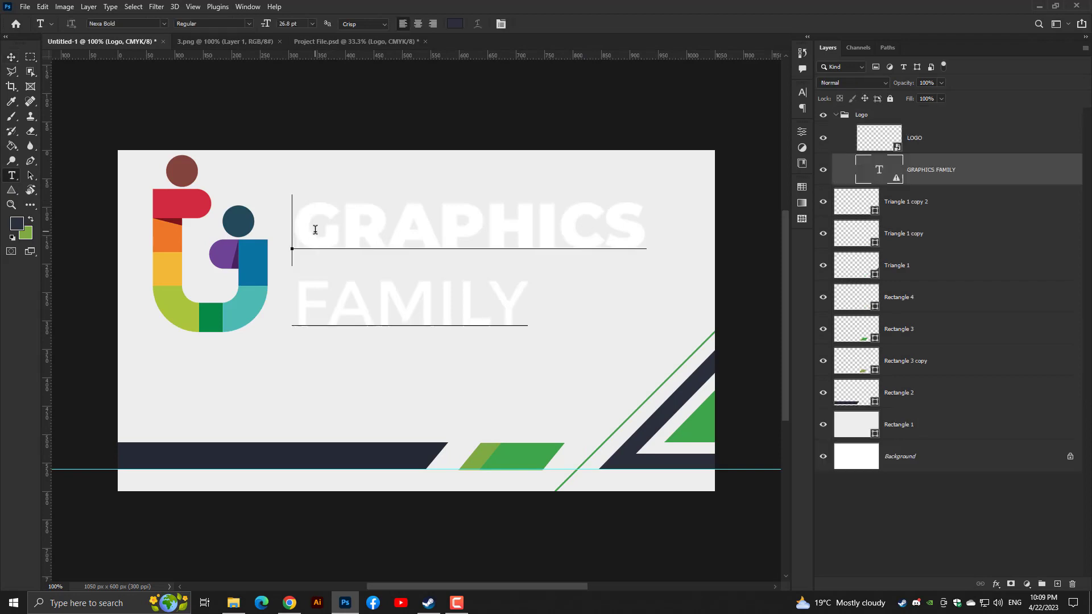
key(ctrl+a)
click(455, 23)
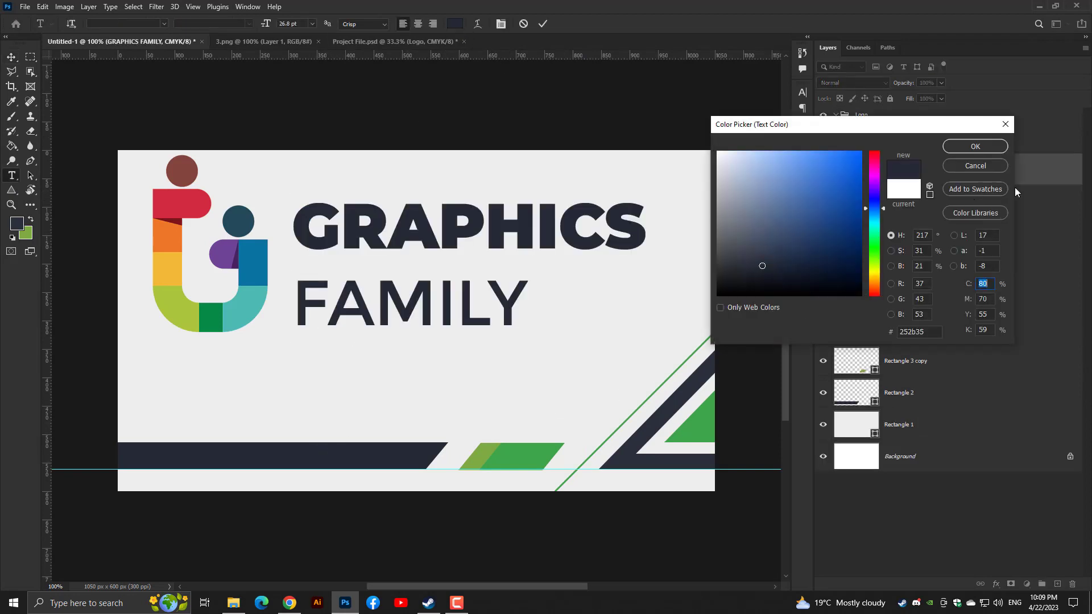
click(990, 146)
click(836, 116)
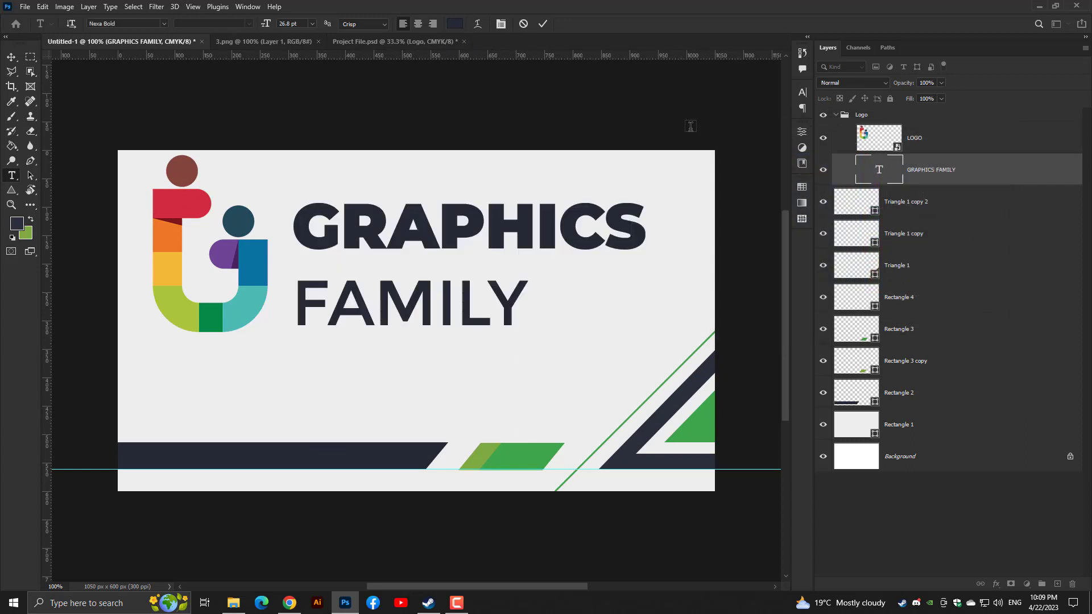
key(v)
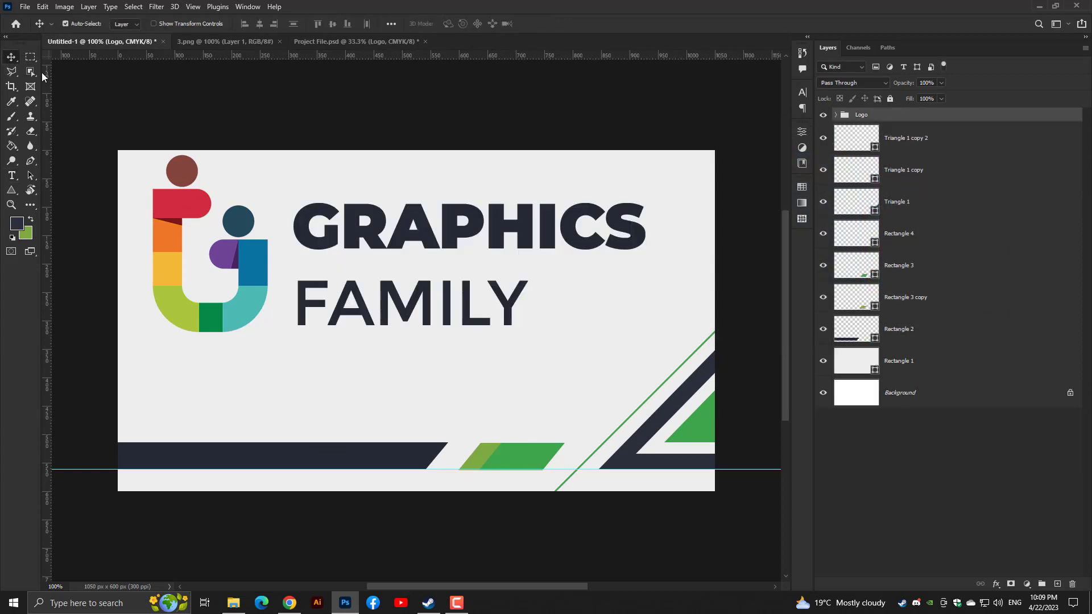
Scale the Logo group down to about a third of its size and center it horizontally on the card
key(ctrl+t)
drag(650, 248, 499, 293)
key(Return)
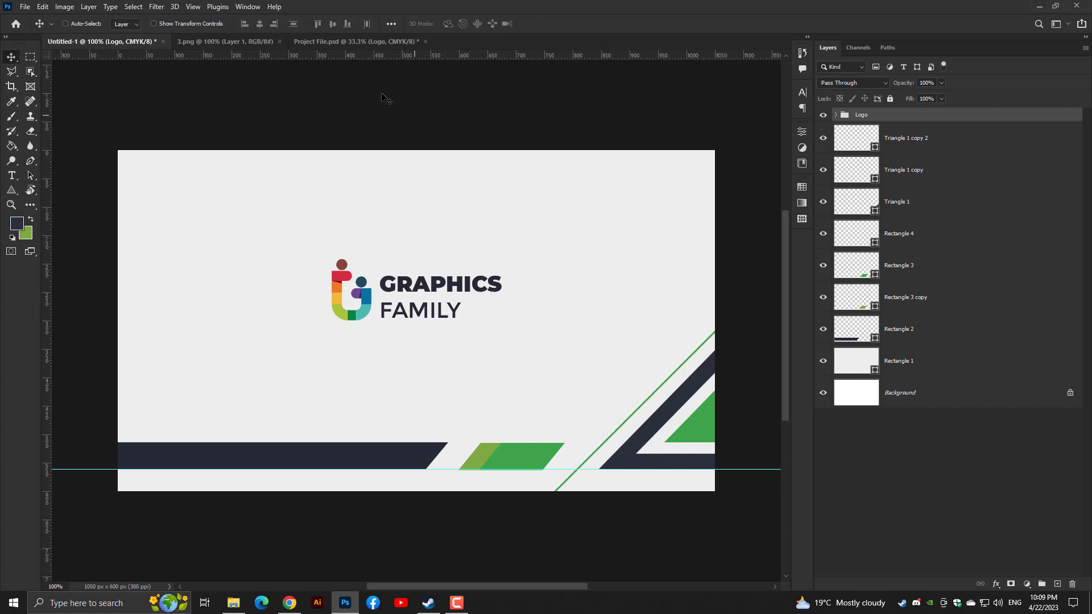
key(ctrl+a)
click(262, 25)
key(ctrl+d)
scroll(480, 327, up, 2)
scroll(479, 338, down, 1)
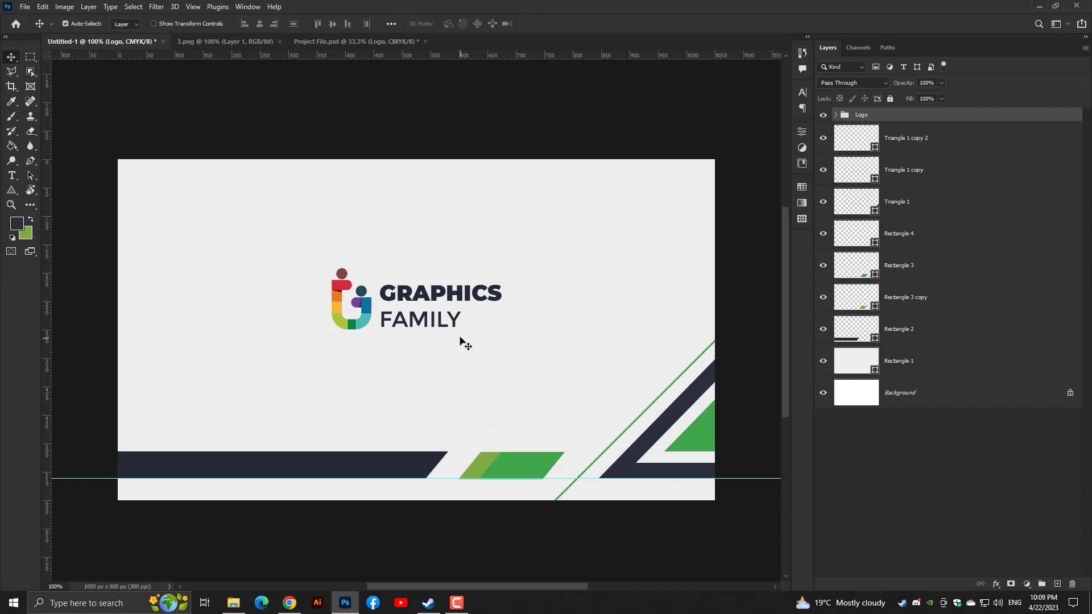
key(ctrl+v)
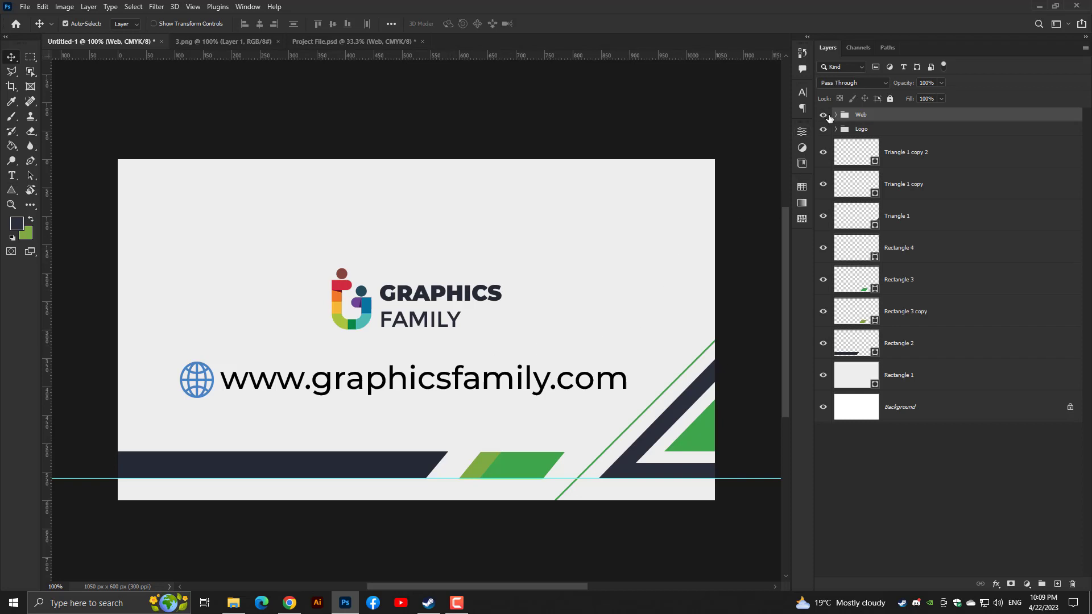